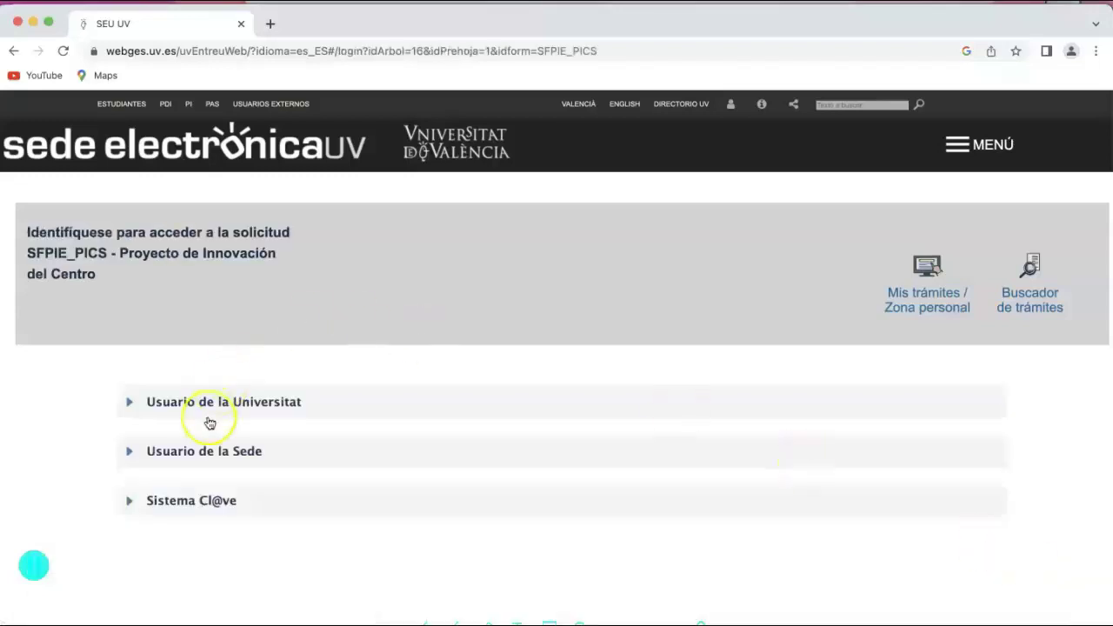
# - Log in as a university user by entering the account's username and password
pyautogui.click(211, 408)
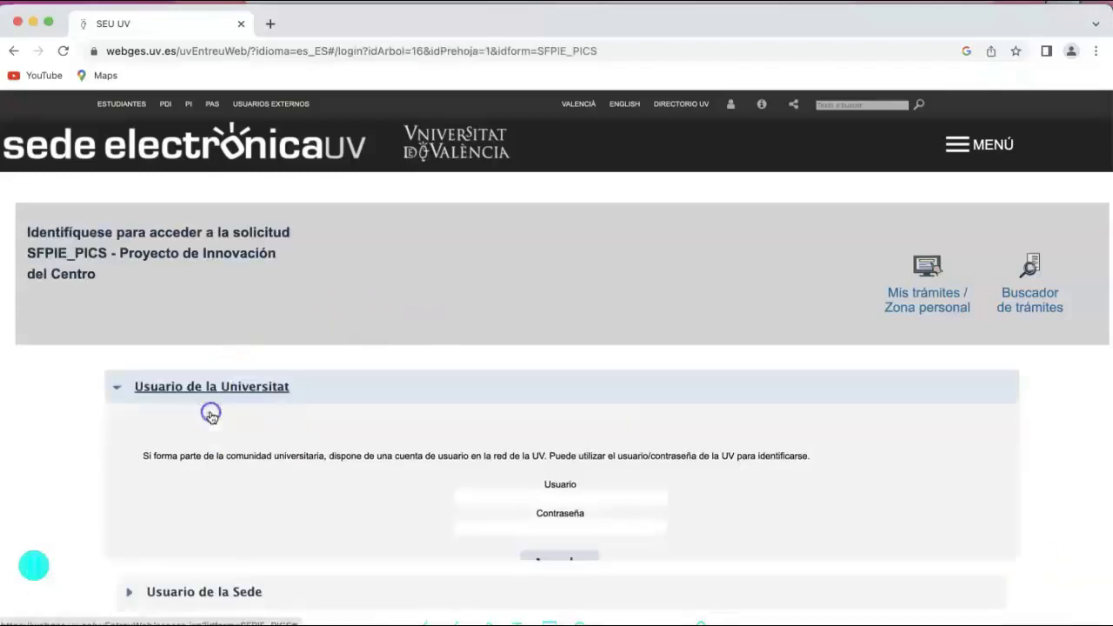
pyautogui.click(530, 499)
pyautogui.click(549, 535)
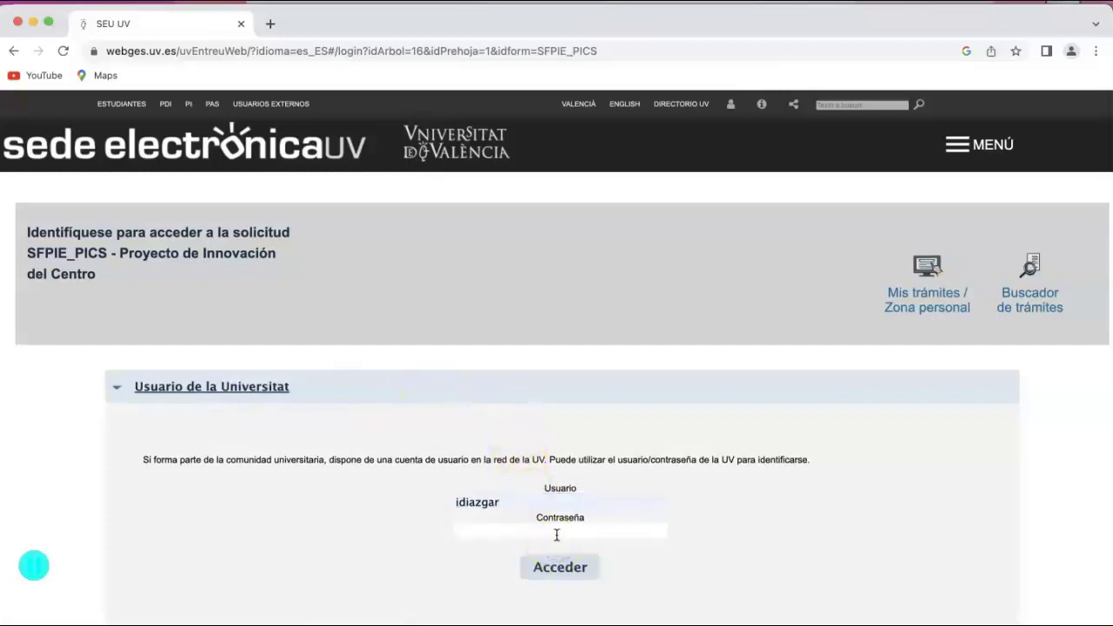
pyautogui.click(557, 532)
pyautogui.write('aaaaaaaa')
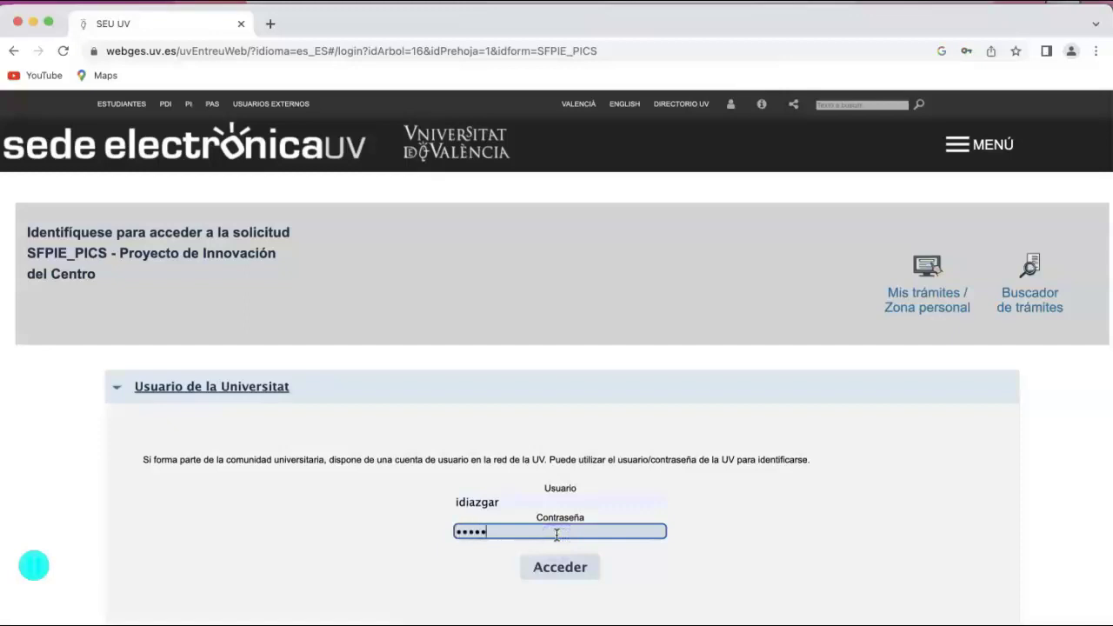
pyautogui.click(553, 585)
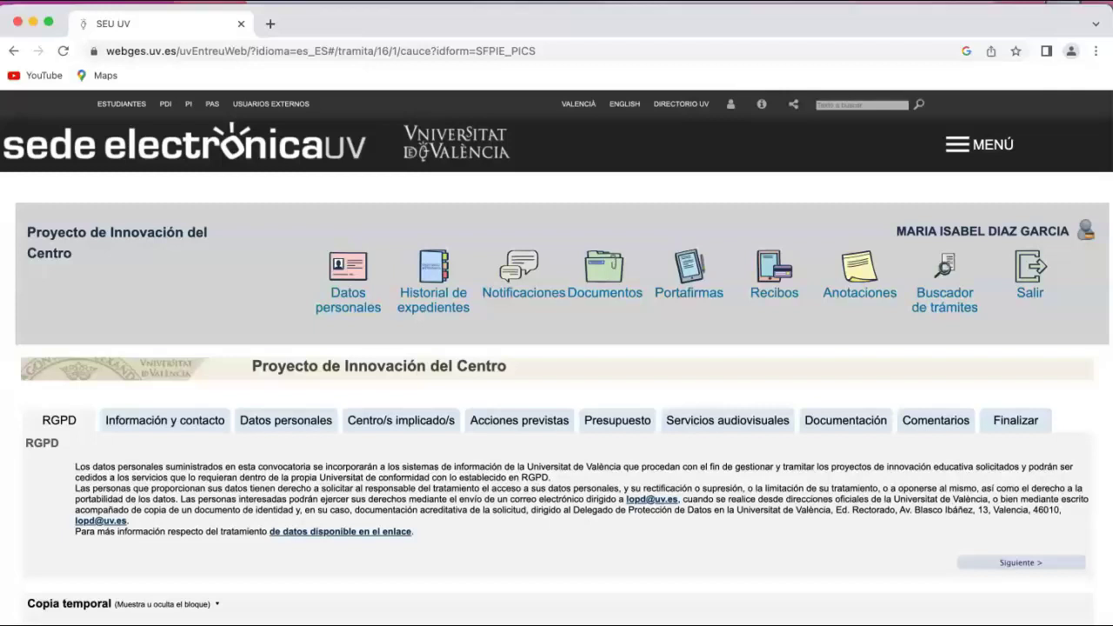
# - Go through the Información y contacto section and enter the applicant's phone number in Datos personales
pyautogui.scroll(-3, 157, 281)
pyautogui.click(158, 287)
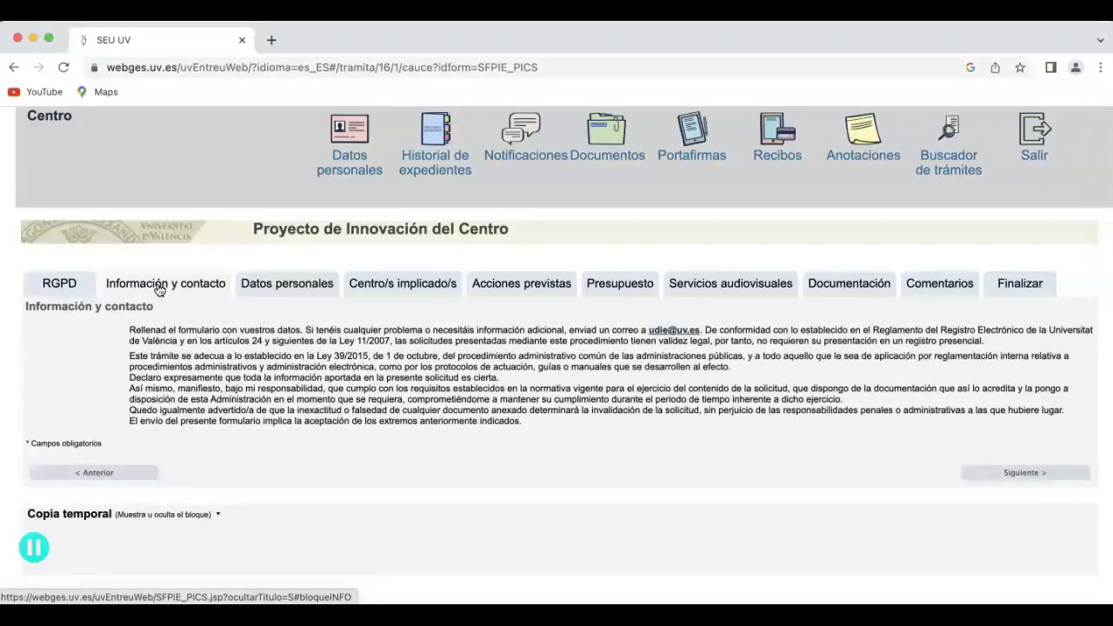
pyautogui.click(288, 291)
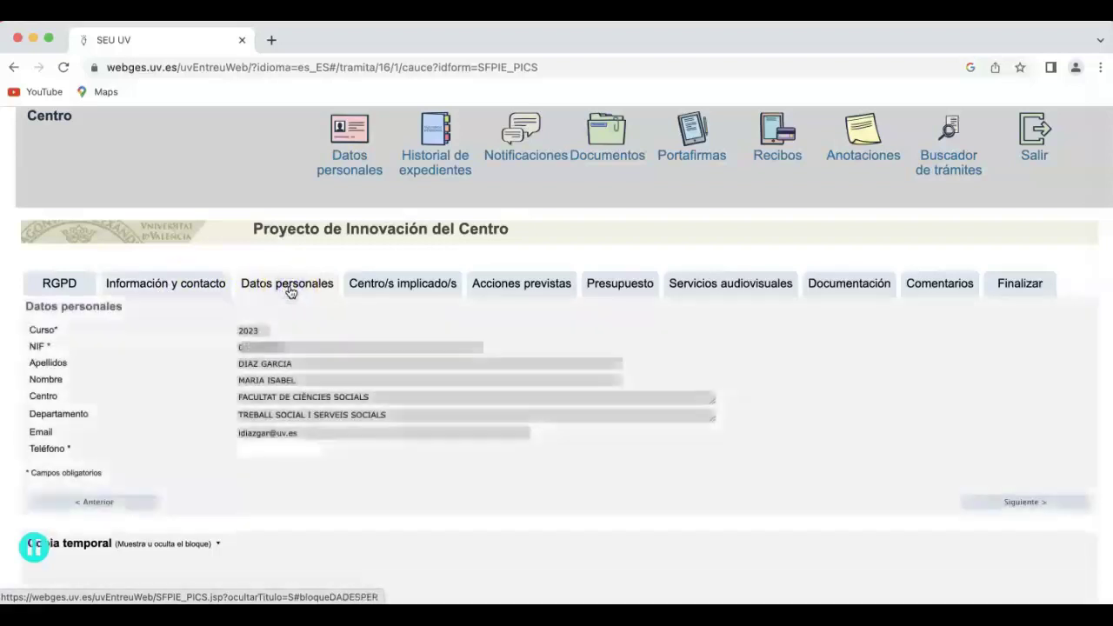
pyautogui.click(280, 451)
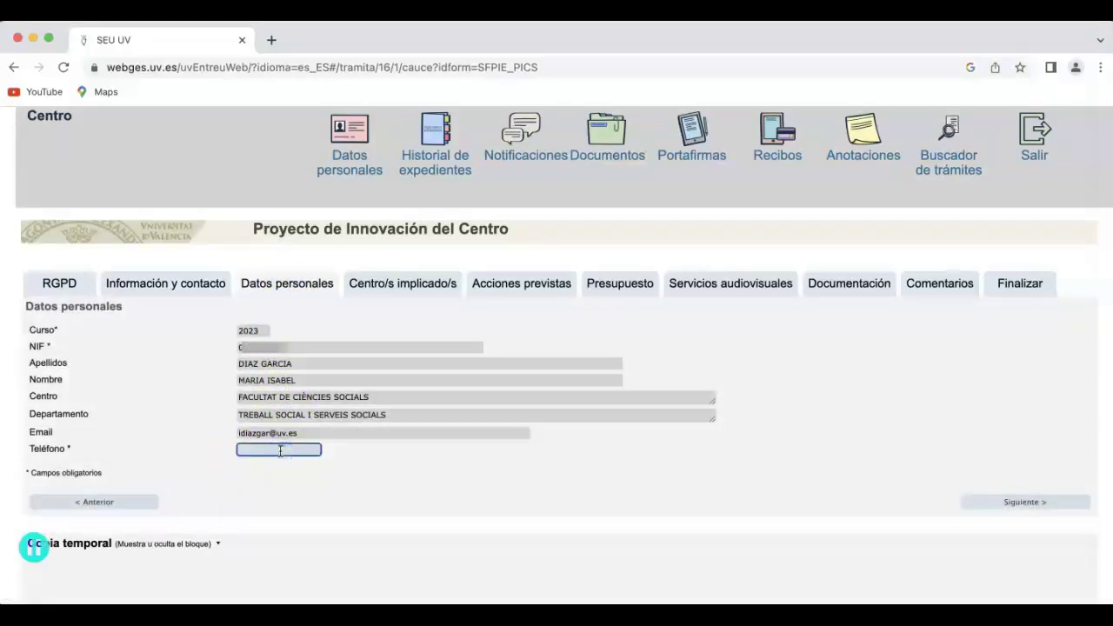
pyautogui.write('8888888888')
# - Set the involved centre to "Facultad de Ciencias Sociales" in the Centro/s implicado/s section
pyautogui.click(386, 288)
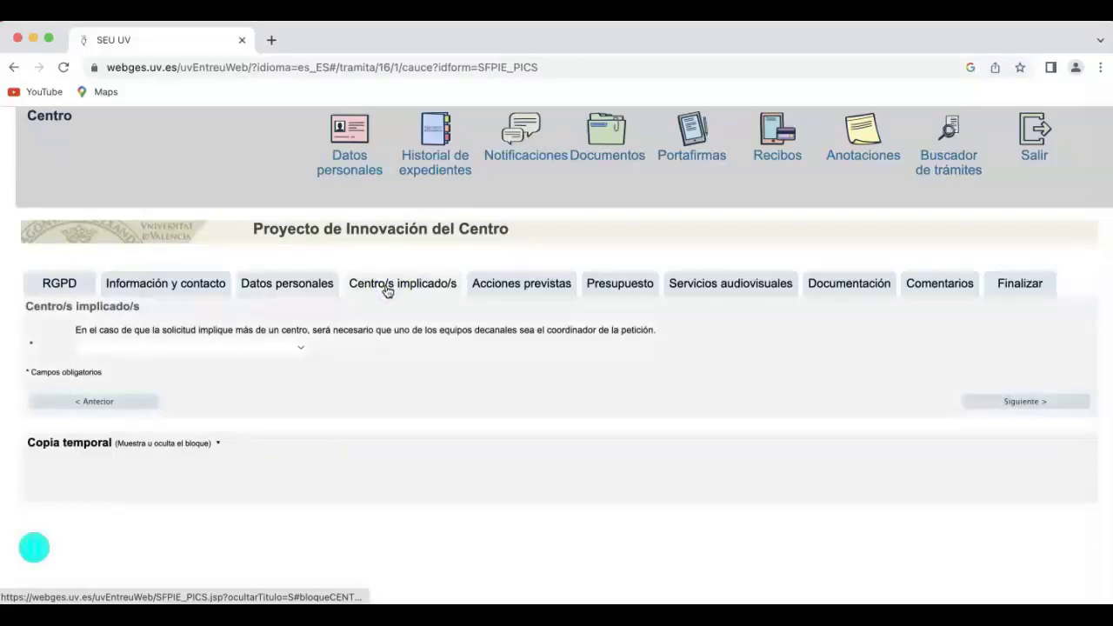
pyautogui.click(298, 348)
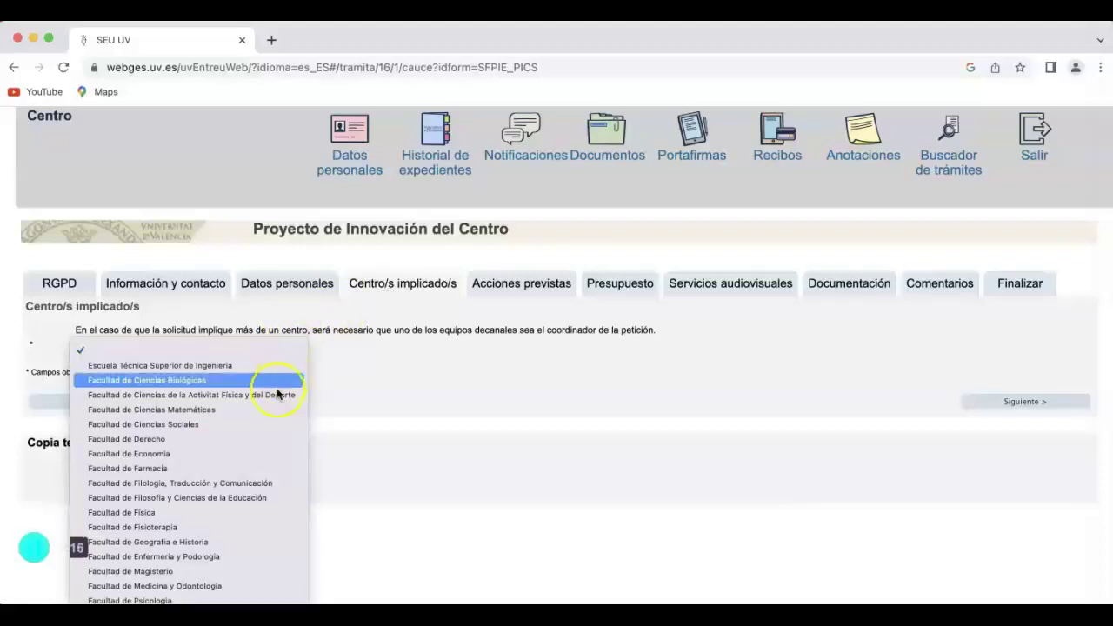
pyautogui.click(265, 424)
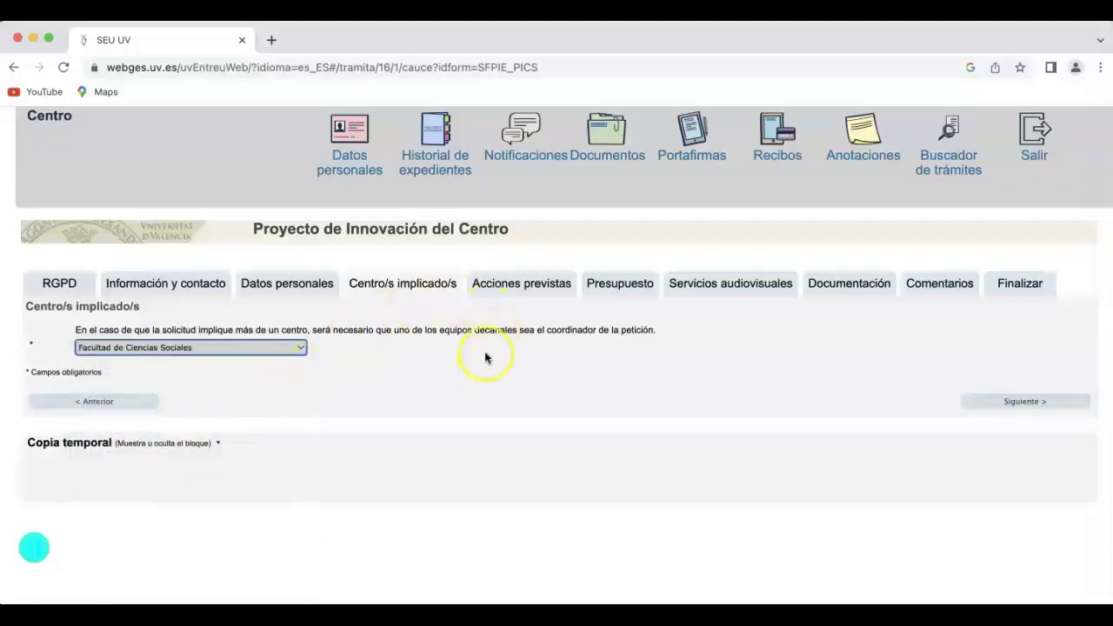
# - In Acciones previstas, set Activity 1's general innovation line to "Metodologías activas para favorecer el aprendizaje profundo de los estudiantes"
pyautogui.click(533, 292)
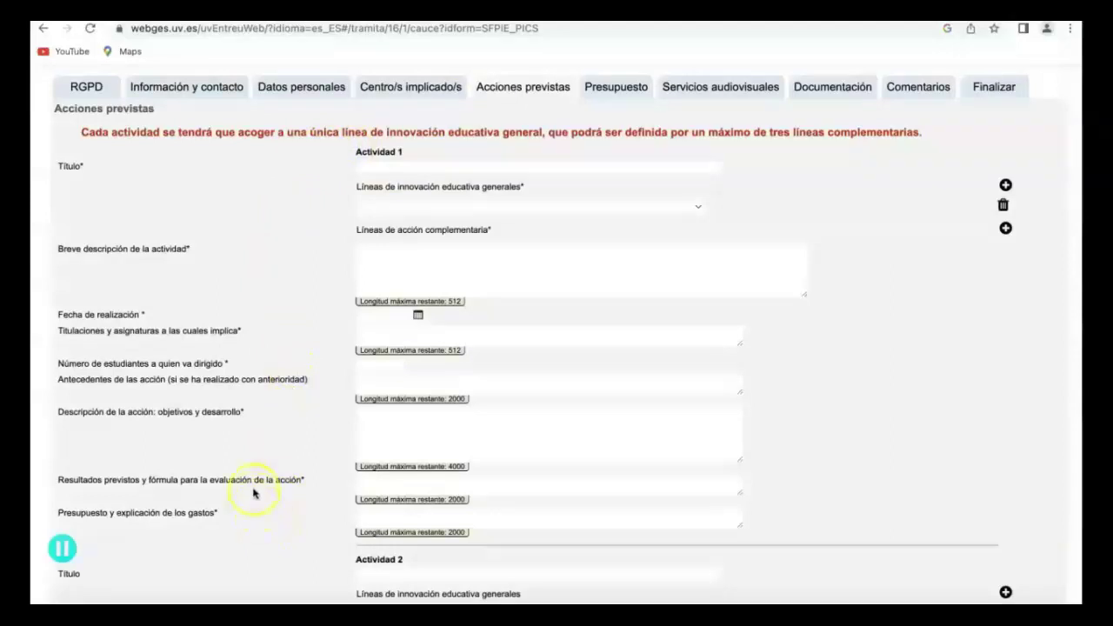
pyautogui.click(380, 168)
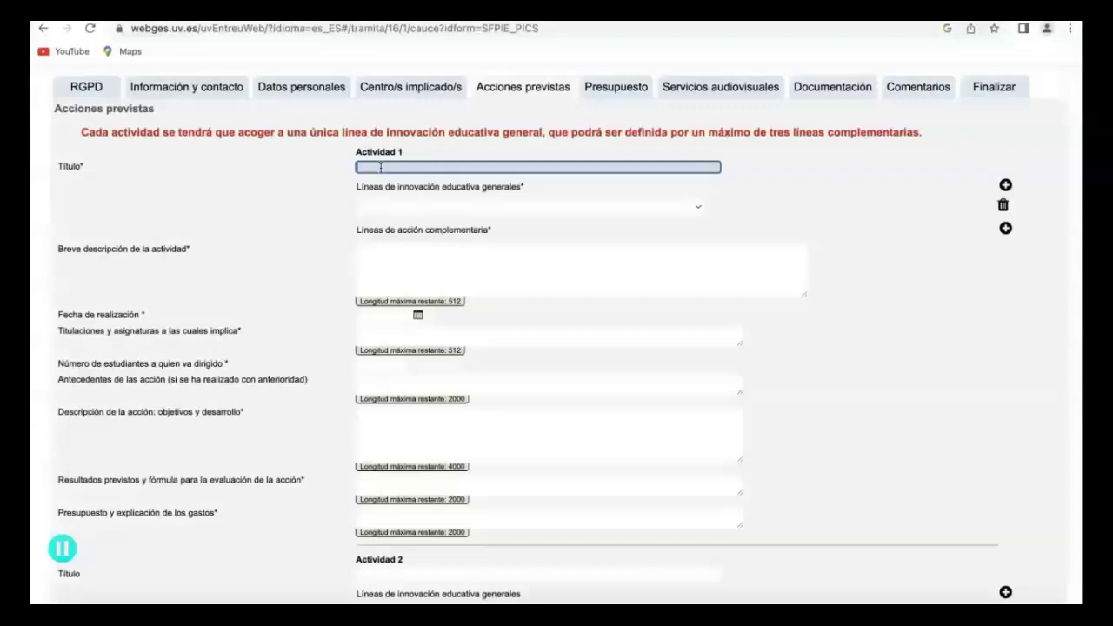
pyautogui.click(697, 208)
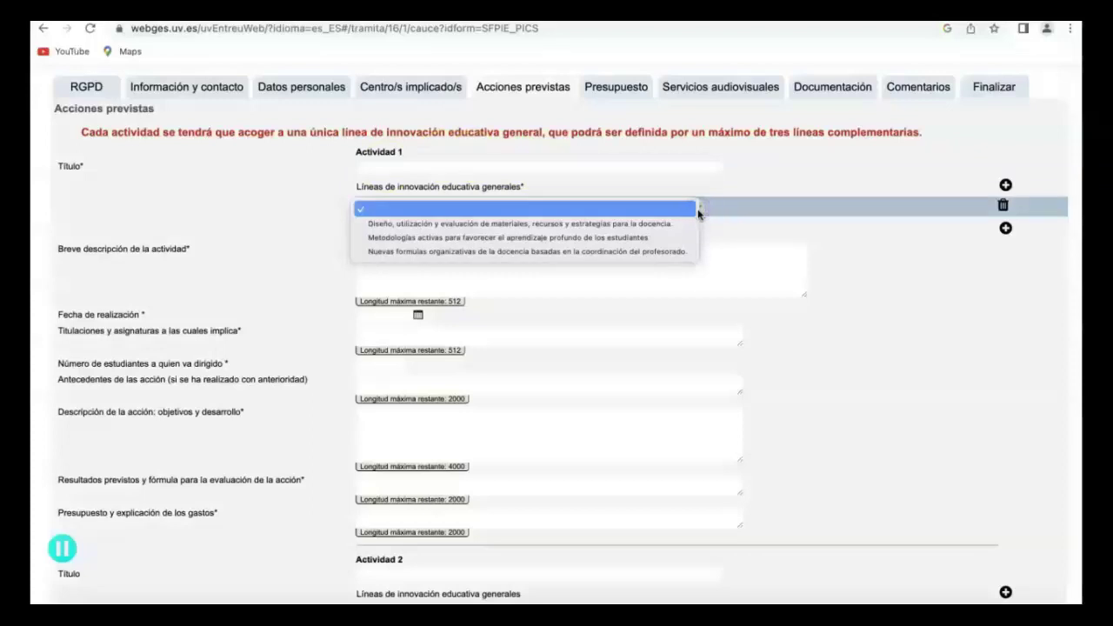
pyautogui.click(662, 240)
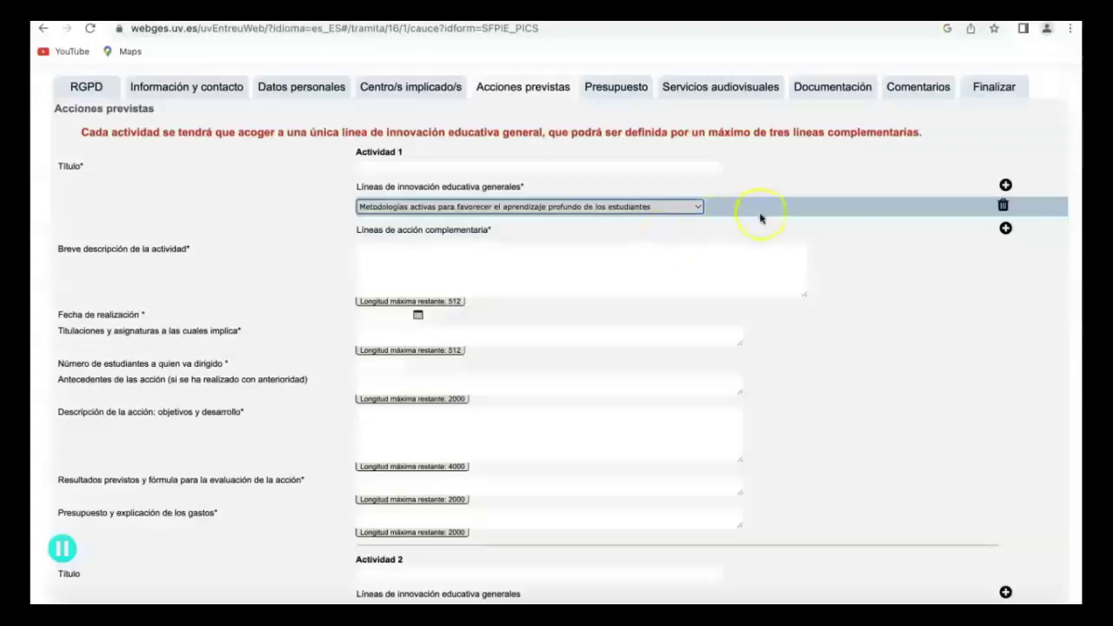
# - Add the complementary action line "Acciones que contribuyan a fomentar la sostenibilidad" to Activity 1
pyautogui.click(1005, 229)
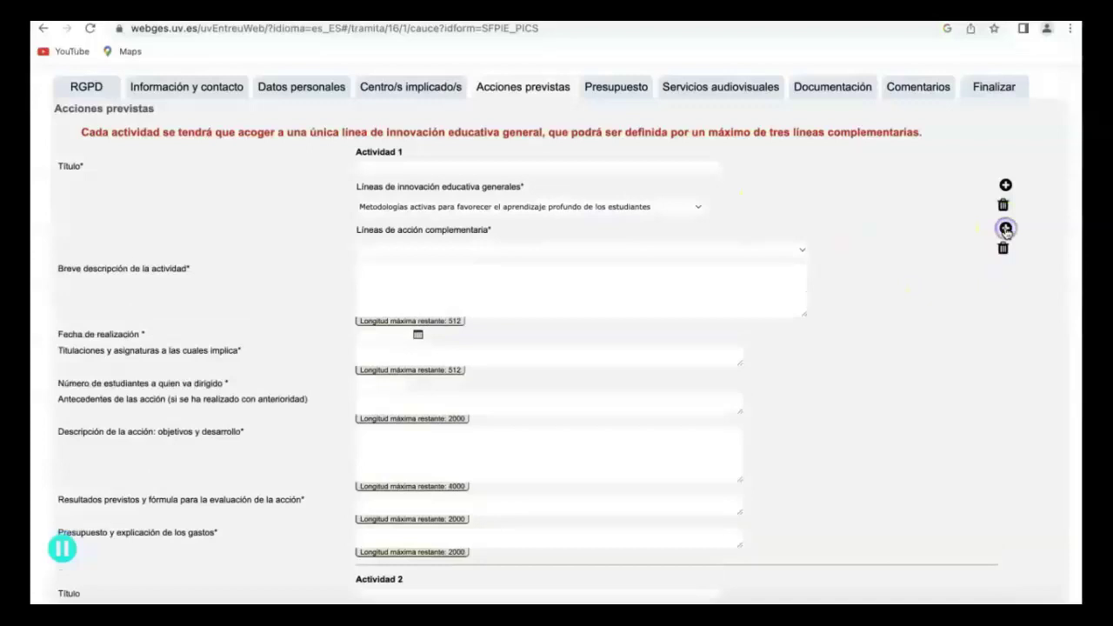
pyautogui.click(802, 253)
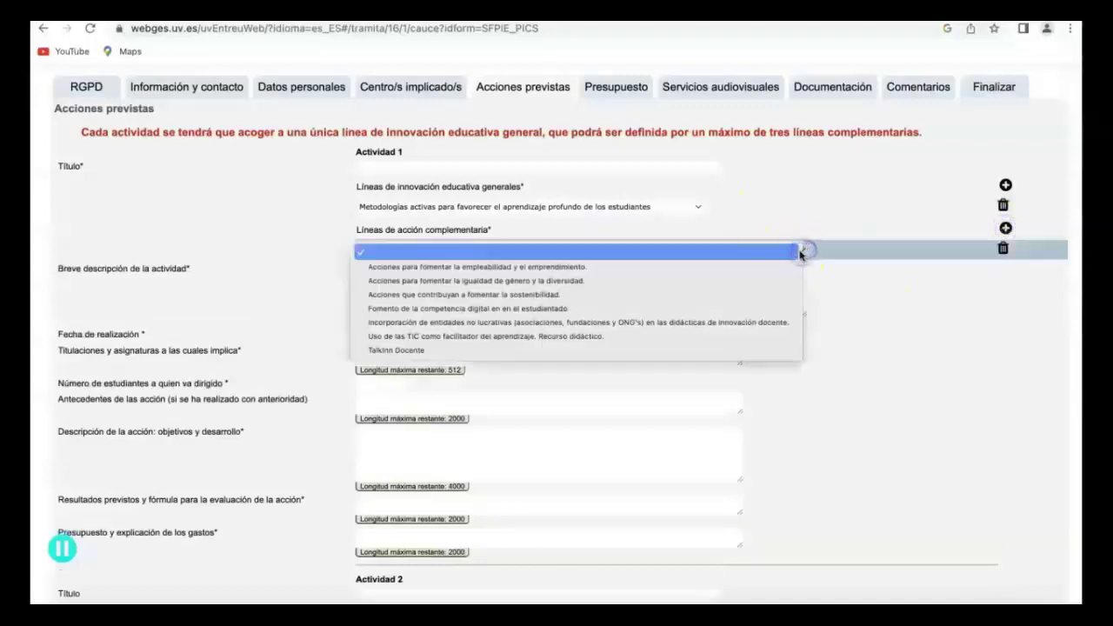
pyautogui.click(605, 295)
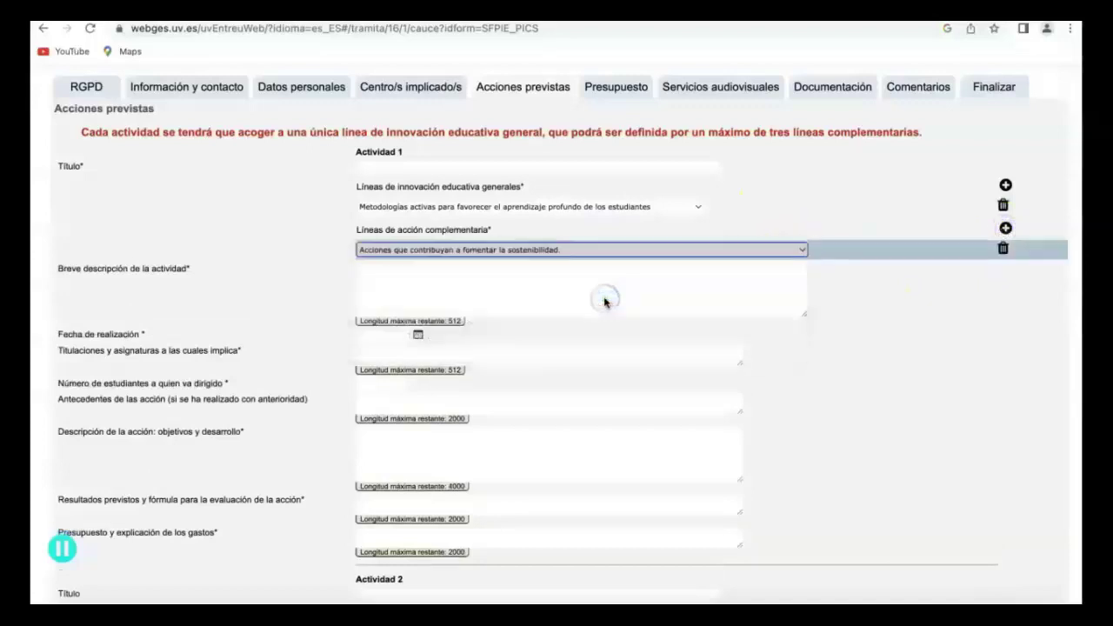
# - Add two further complementary lines to Activity 1: "Fomento de la competencia digital en en el estudiantado" and "Uso de las TIC como facilitador del aprendizaje. Recurso didáctico"
pyautogui.click(1005, 228)
pyautogui.click(776, 266)
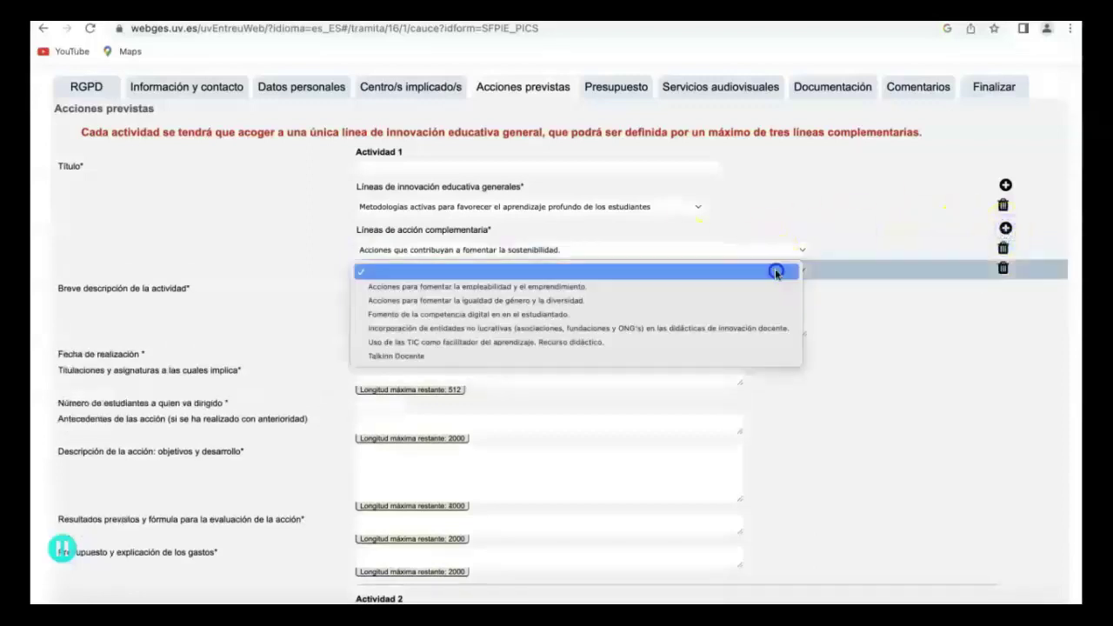
pyautogui.click(626, 315)
pyautogui.click(1006, 229)
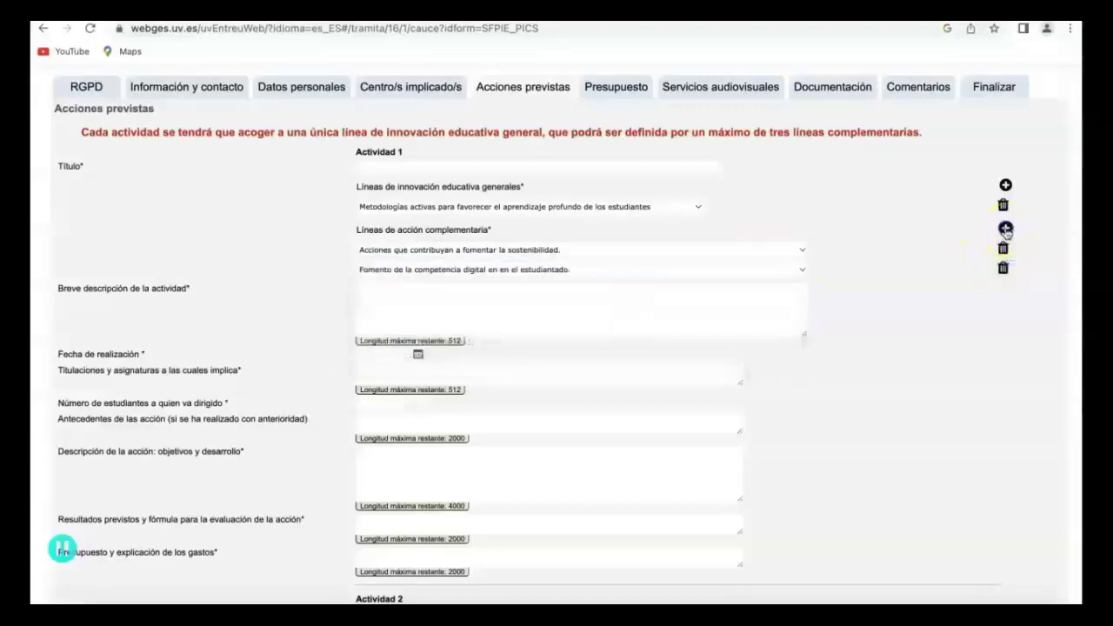
pyautogui.click(800, 291)
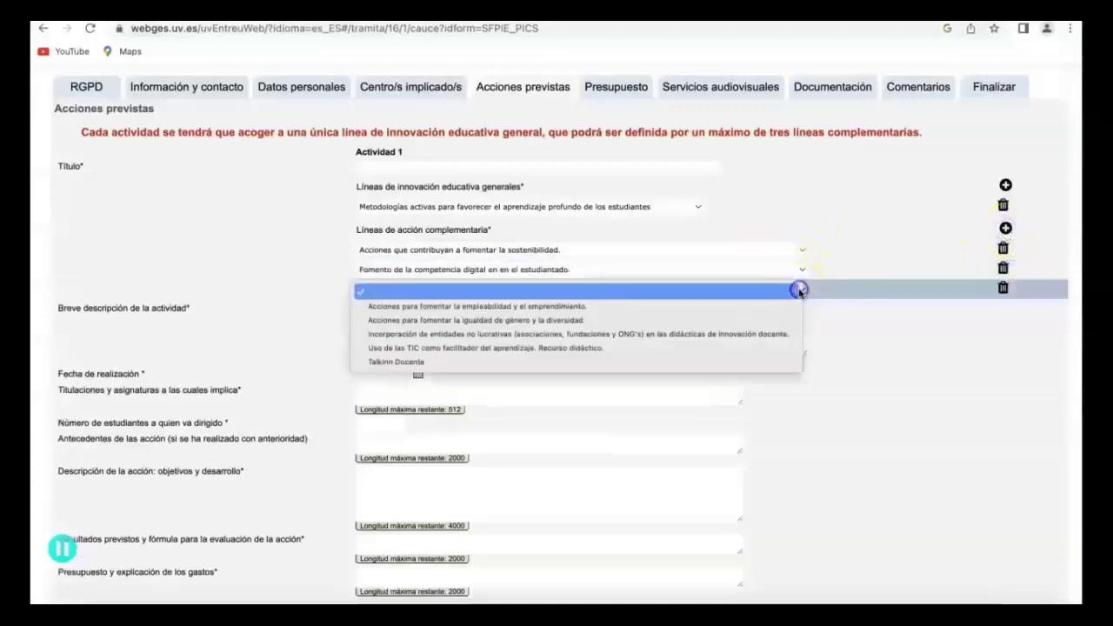
pyautogui.click(613, 348)
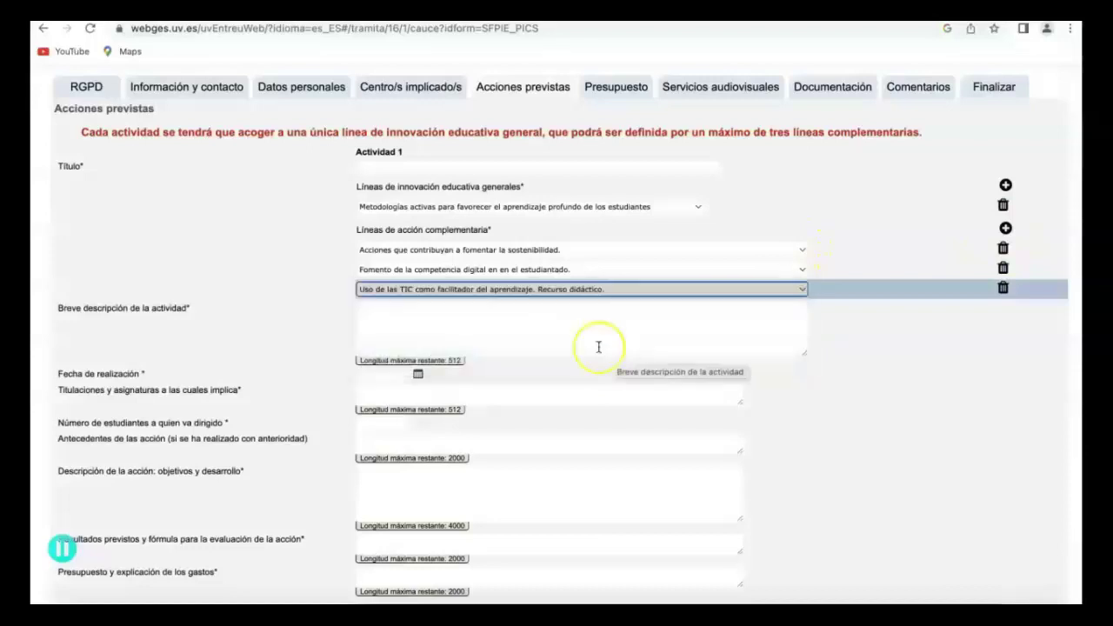
# - Enlarge the height of Activity 1's brief description box
pyautogui.click(448, 328)
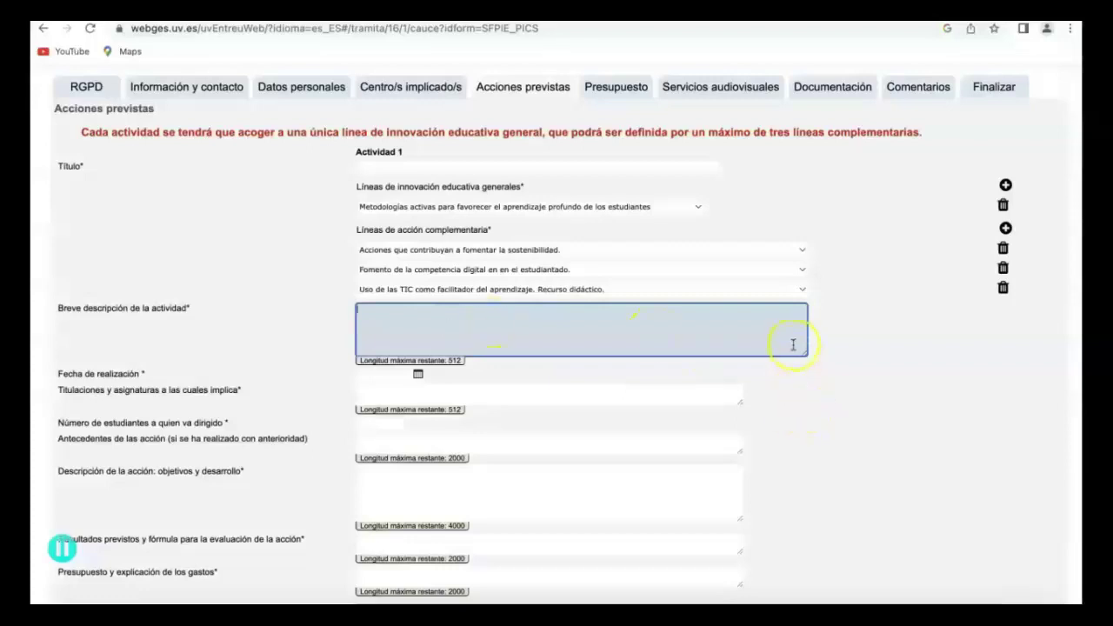
pyautogui.moveTo(806, 355); pyautogui.dragTo(807, 381)
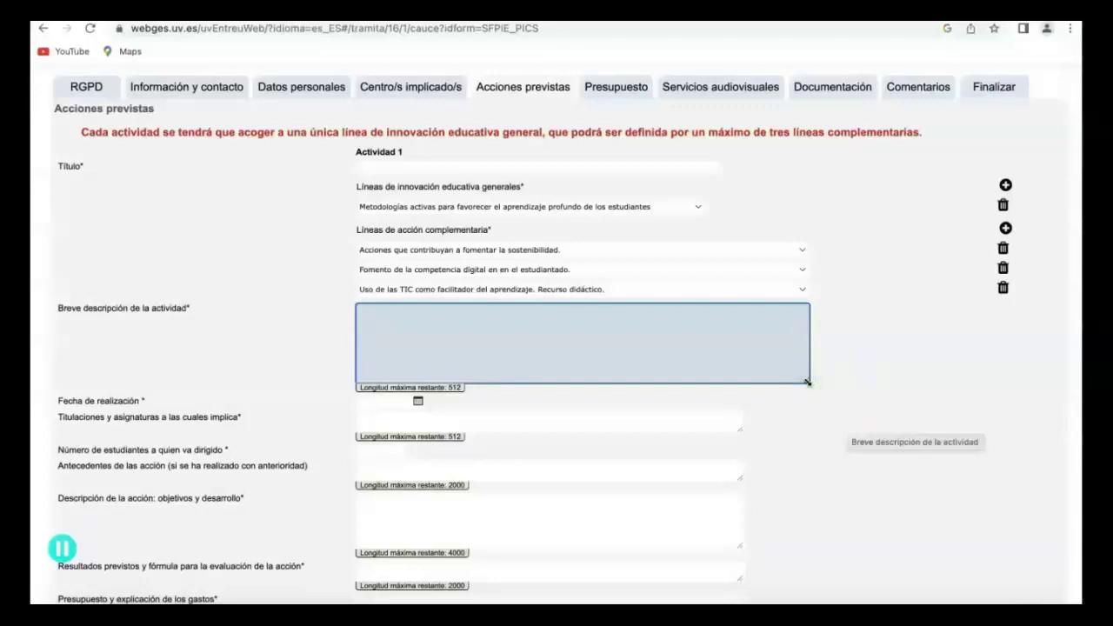
# - Examine Activity 1's remaining fields, from date, degrees and number of students to background, objectives, expected results and budget explanation
pyautogui.click(384, 403)
pyautogui.click(580, 393)
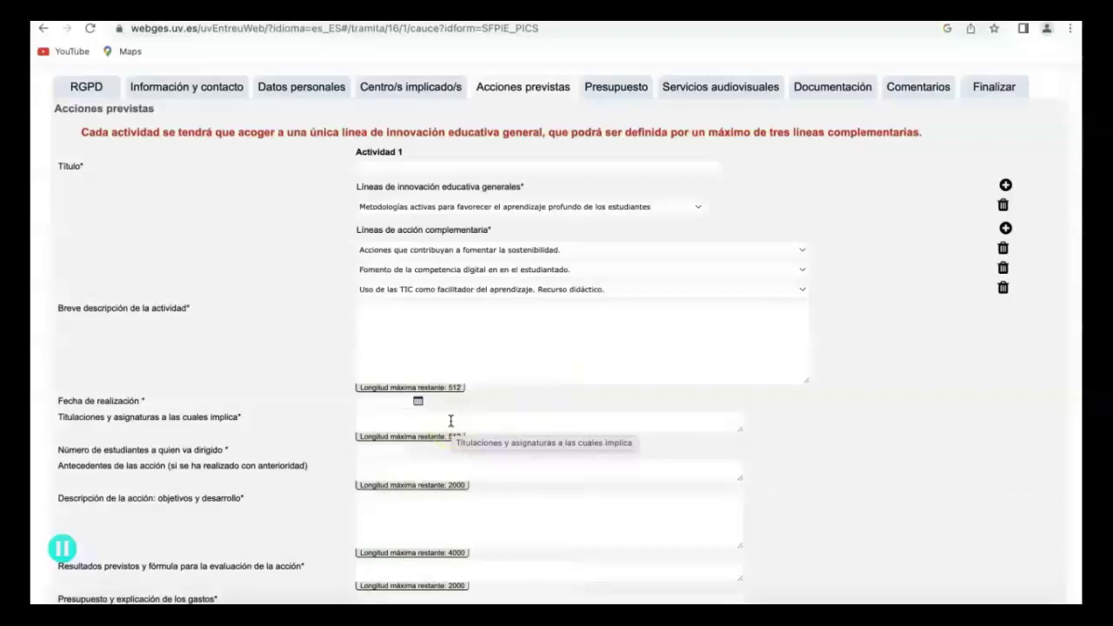
pyautogui.click(379, 451)
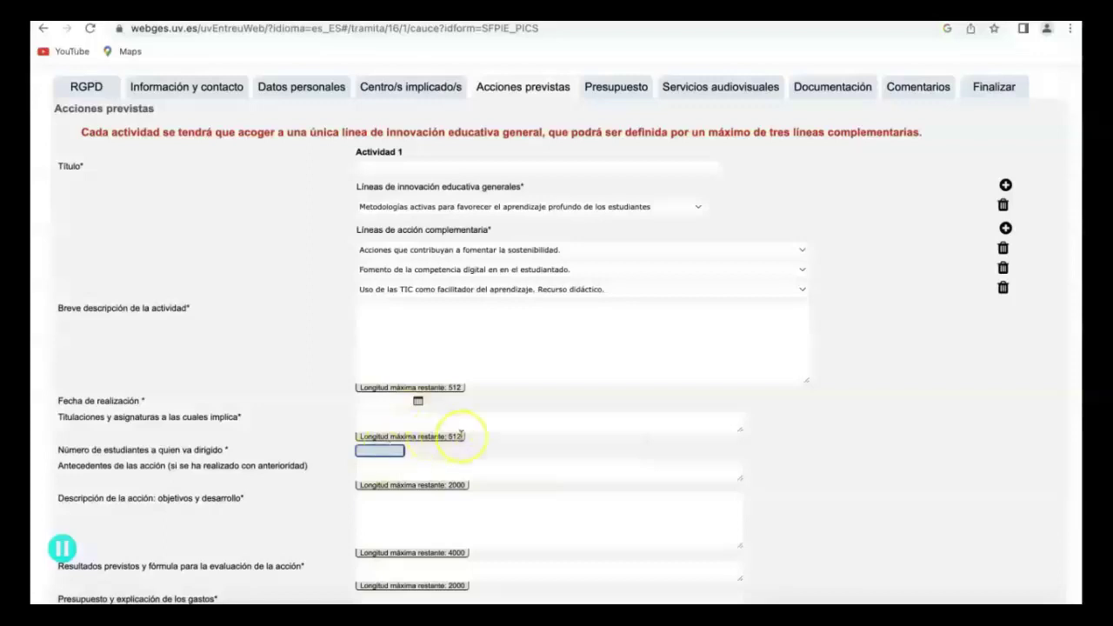
pyautogui.click(473, 466)
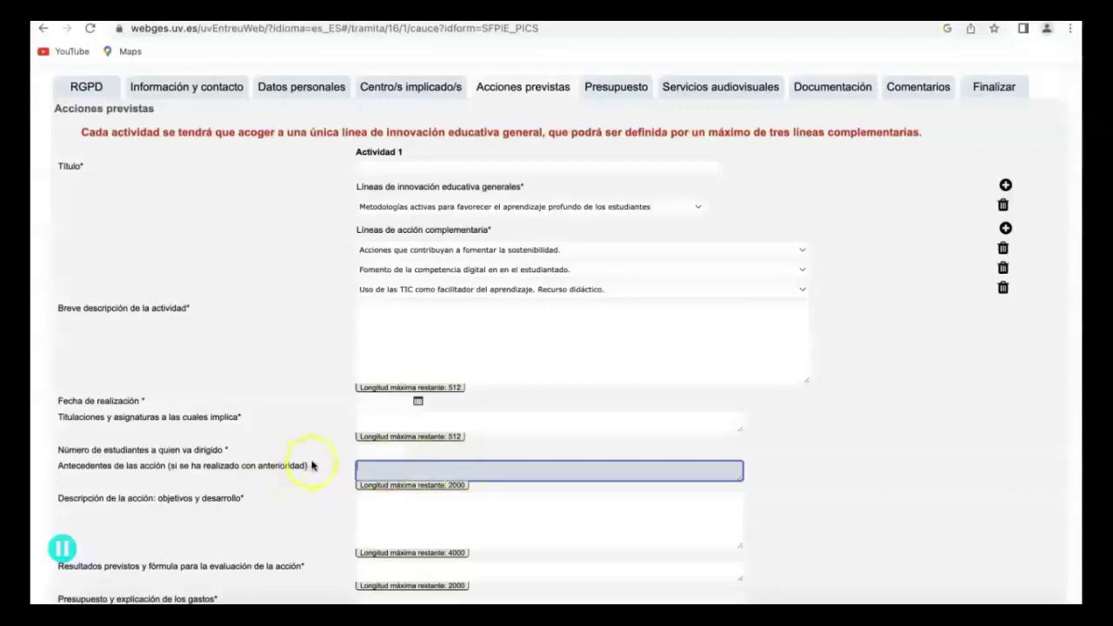
pyautogui.click(374, 524)
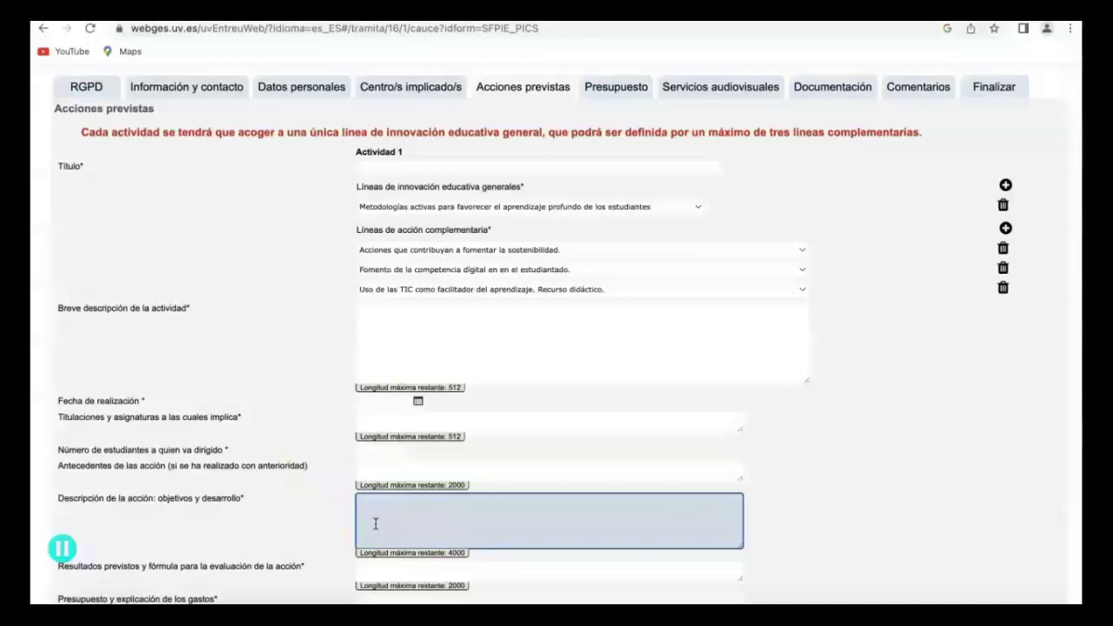
pyautogui.click(840, 559)
pyautogui.scroll(-3, 840, 558)
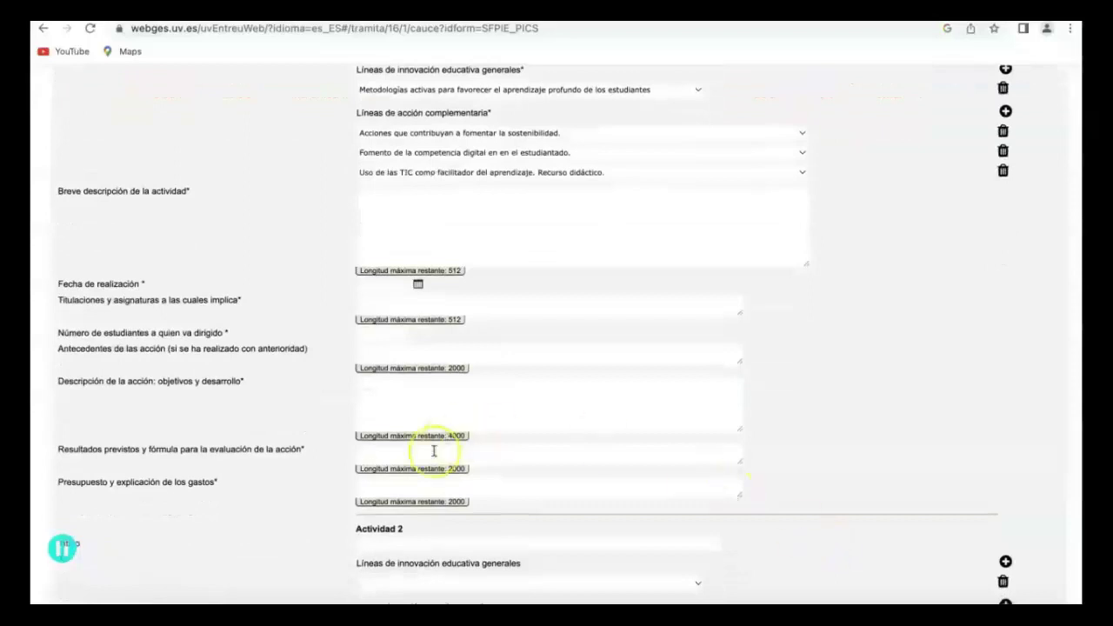
pyautogui.click(377, 454)
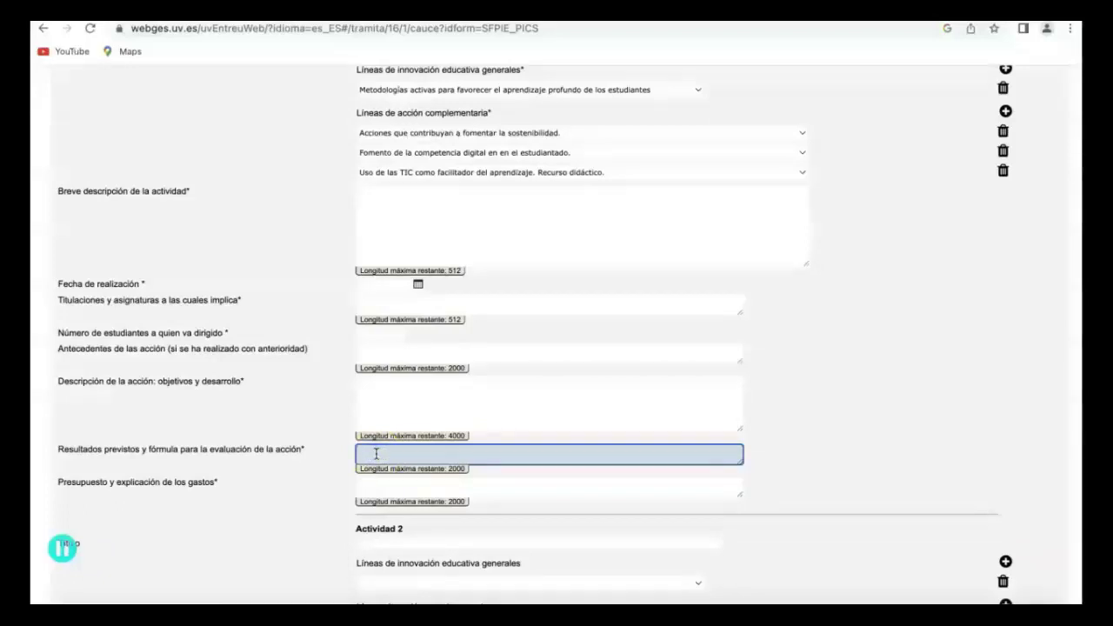
pyautogui.click(371, 486)
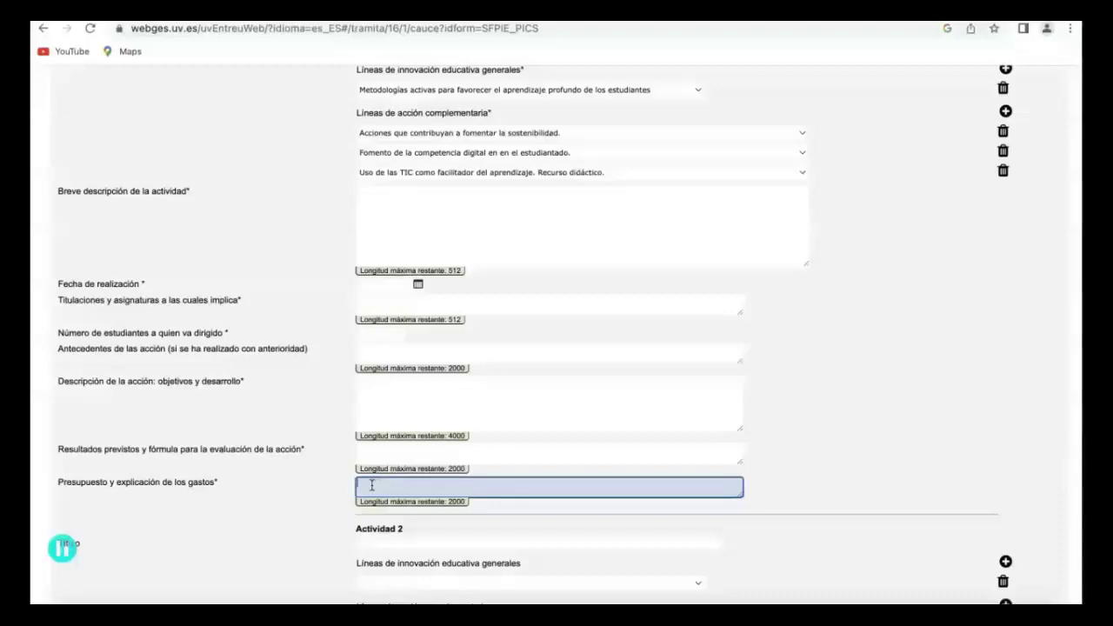
# - Look through the blocks for the additional activities and open the Presupuesto section
pyautogui.scroll(-4, 249, 489)
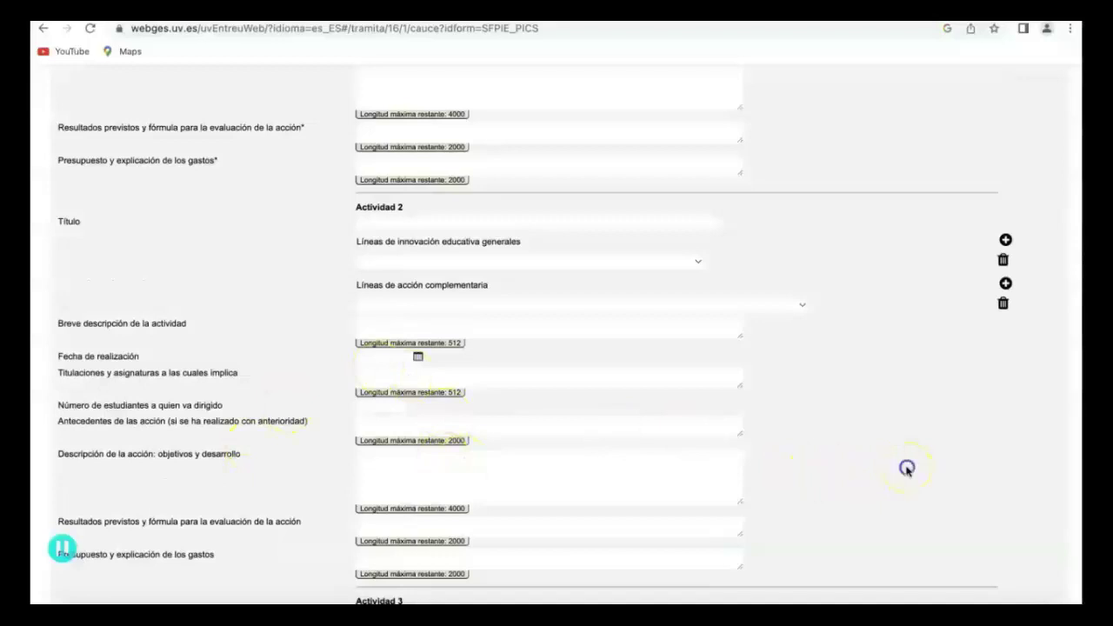
pyautogui.scroll(-2, 906, 472)
pyautogui.scroll(-4, 906, 472)
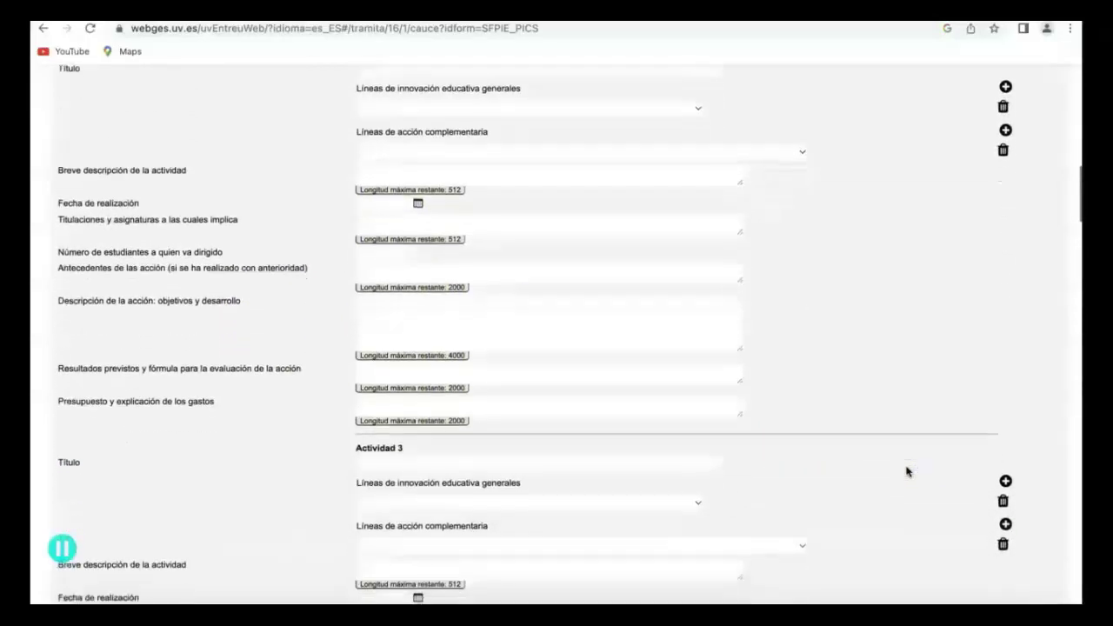
pyautogui.scroll(-4, 907, 471)
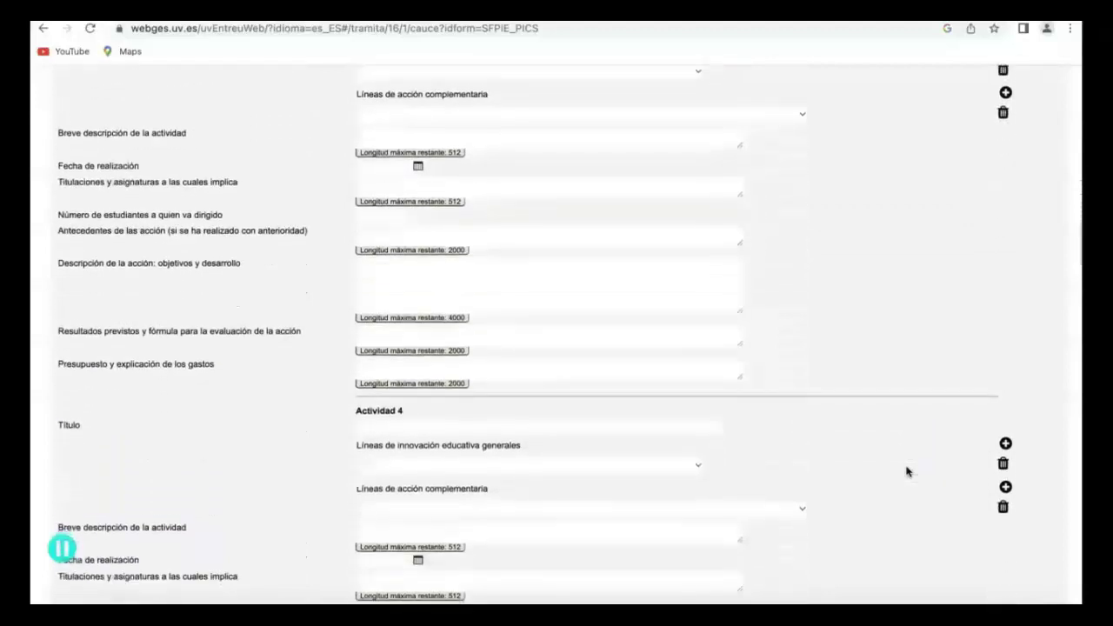
pyautogui.click(595, 257)
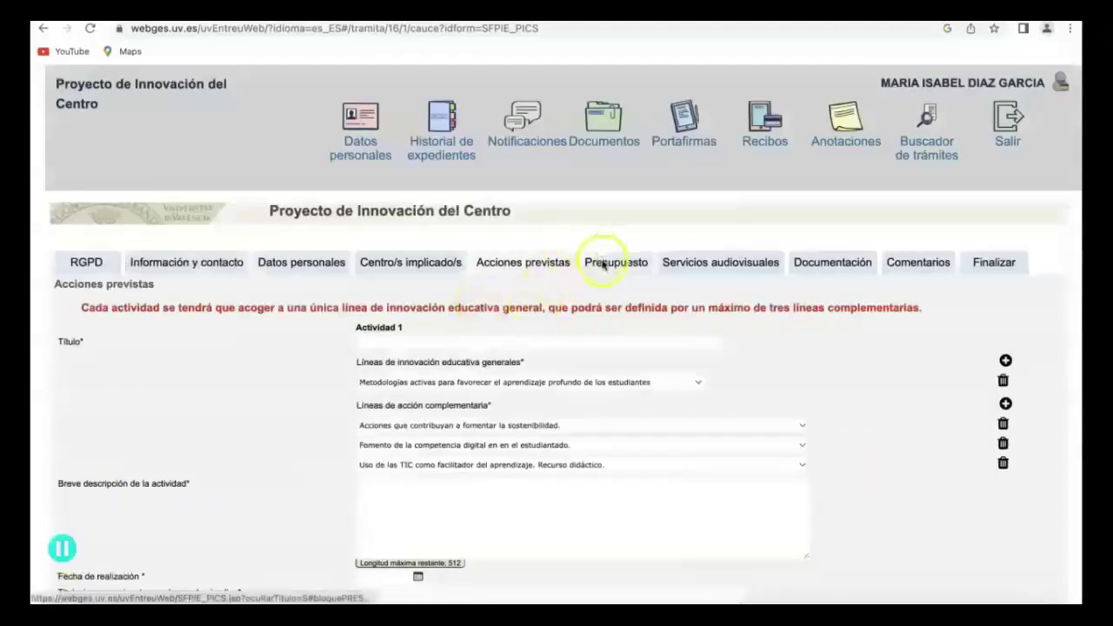
pyautogui.click(620, 264)
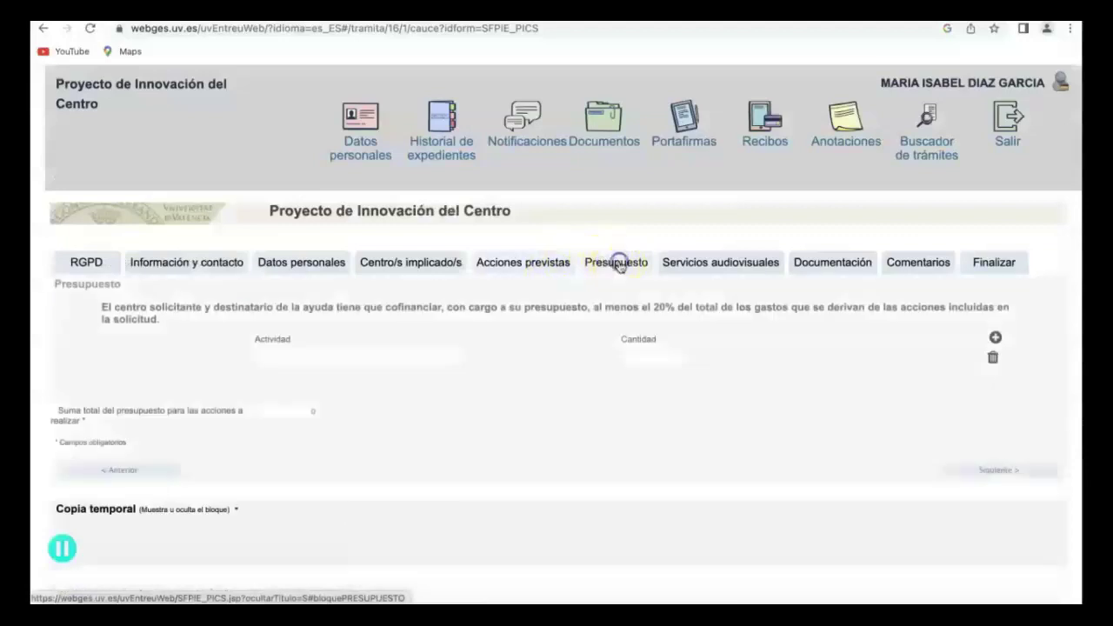
# - Fill in the first budget line with the activity "Actividad 1" and an amount of 300
pyautogui.click(257, 357)
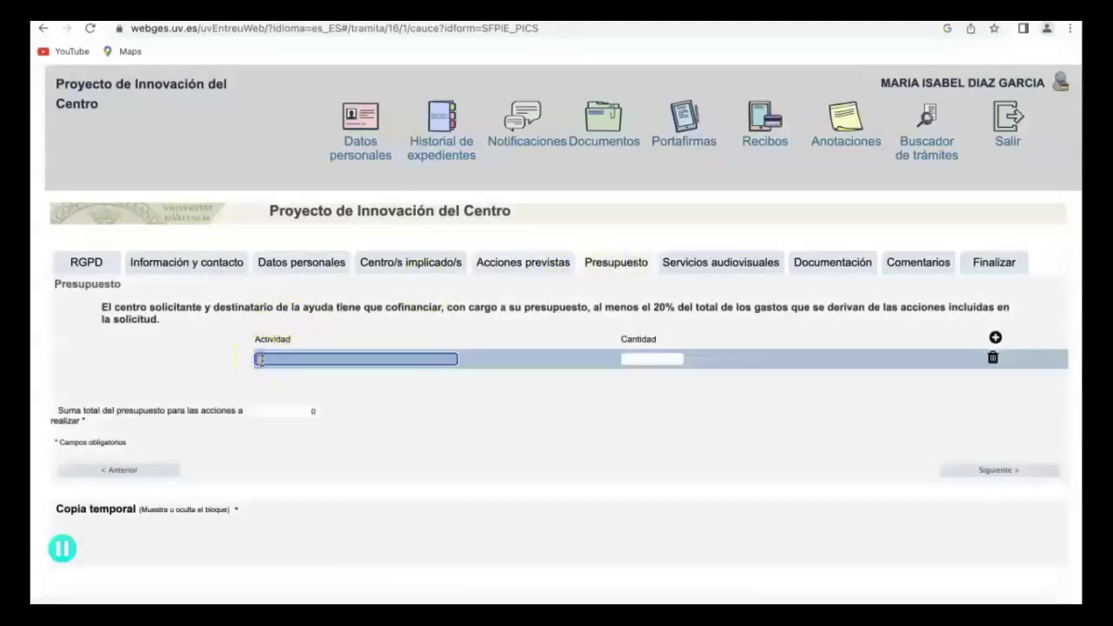
pyautogui.write('Actividad 1')
pyautogui.click(628, 361)
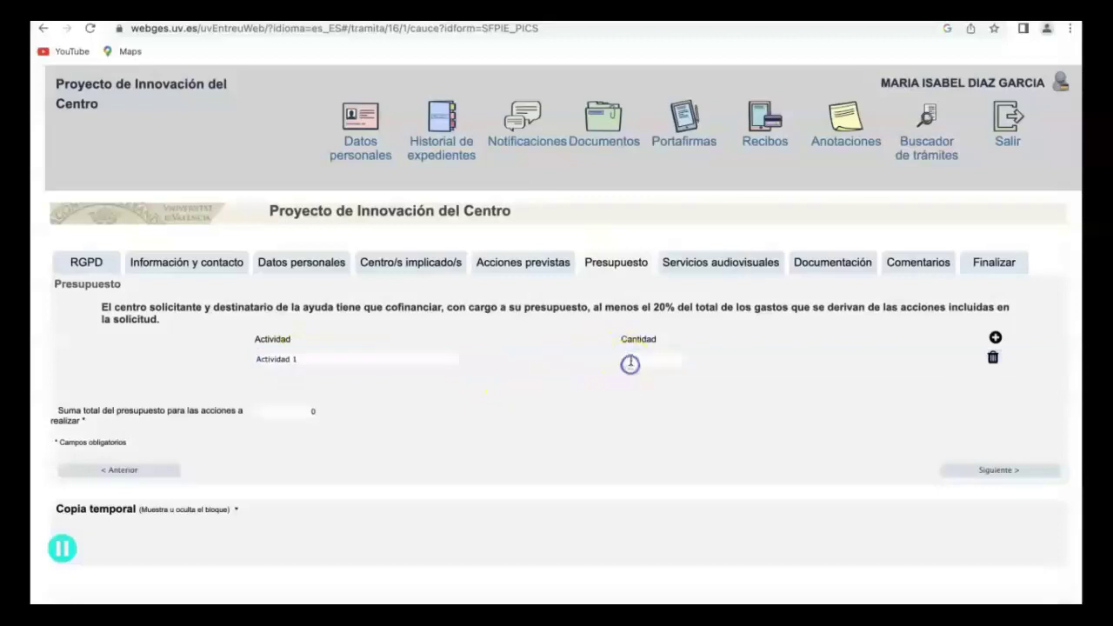
pyautogui.write('1')
pyautogui.write('0')
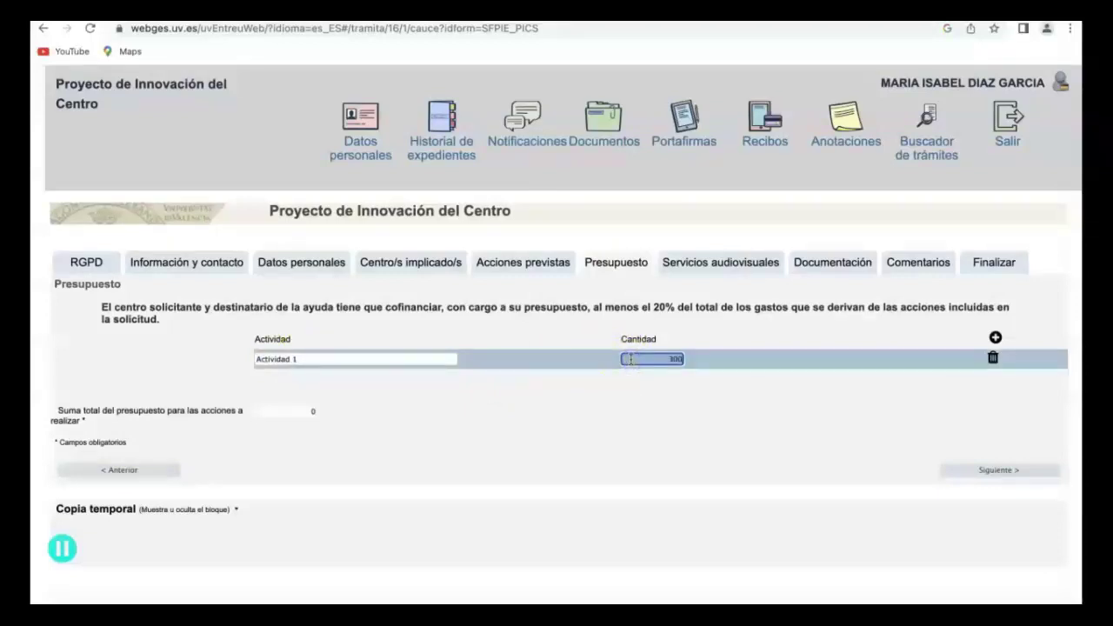
# - Add a second budget line for "Actividad 2" with an amount of 200, followed by an empty third line
pyautogui.click(995, 339)
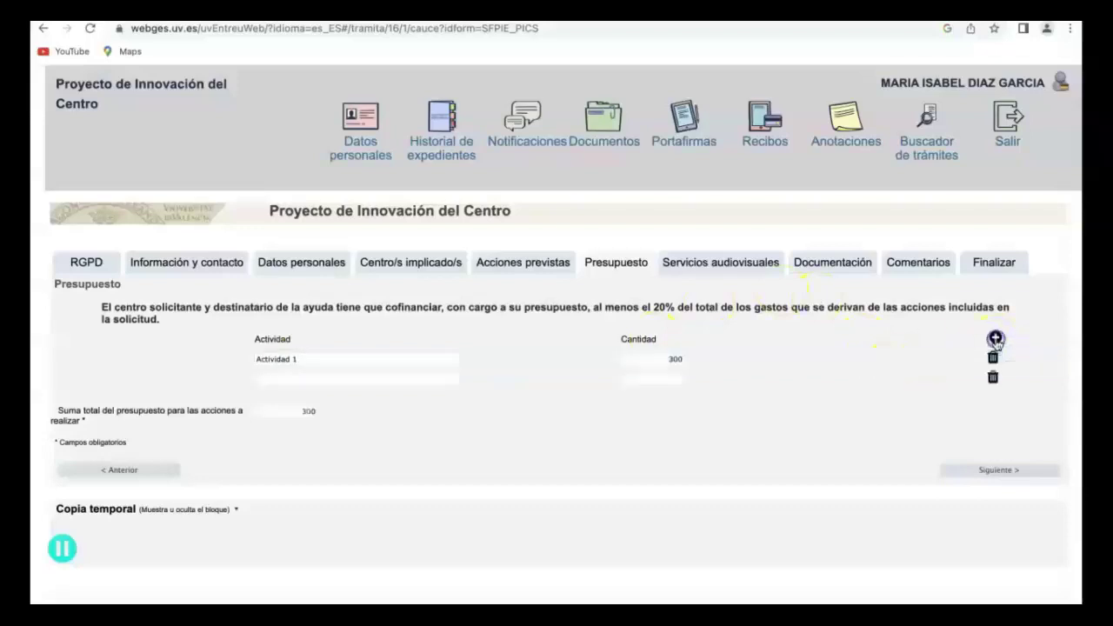
pyautogui.click(375, 380)
pyautogui.write('Activid')
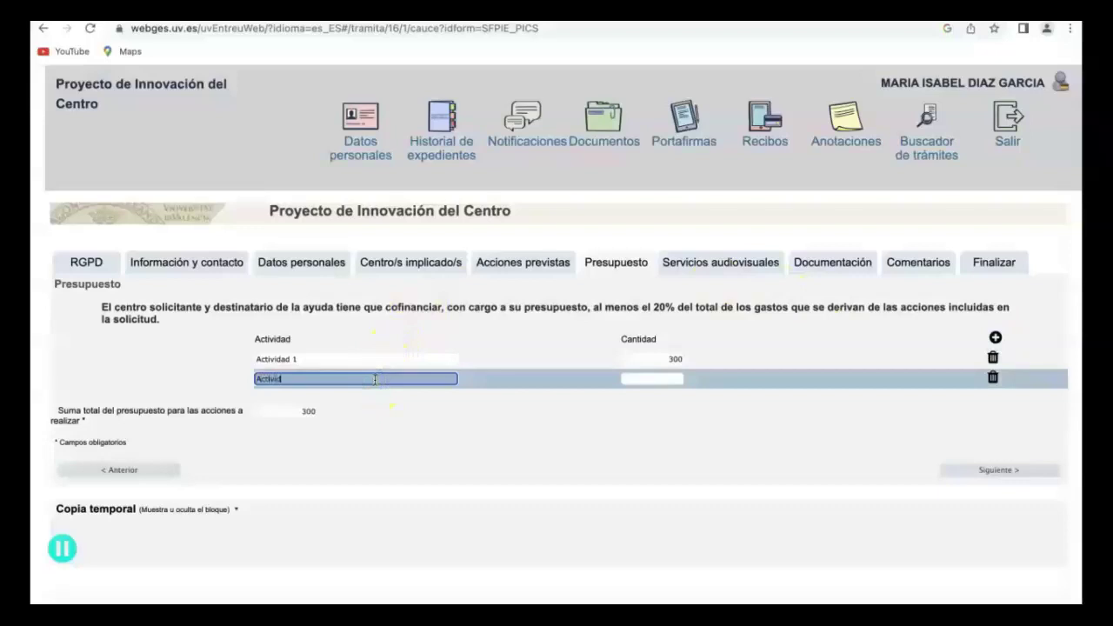
pyautogui.write('ad 2')
pyautogui.click(654, 381)
pyautogui.write('200')
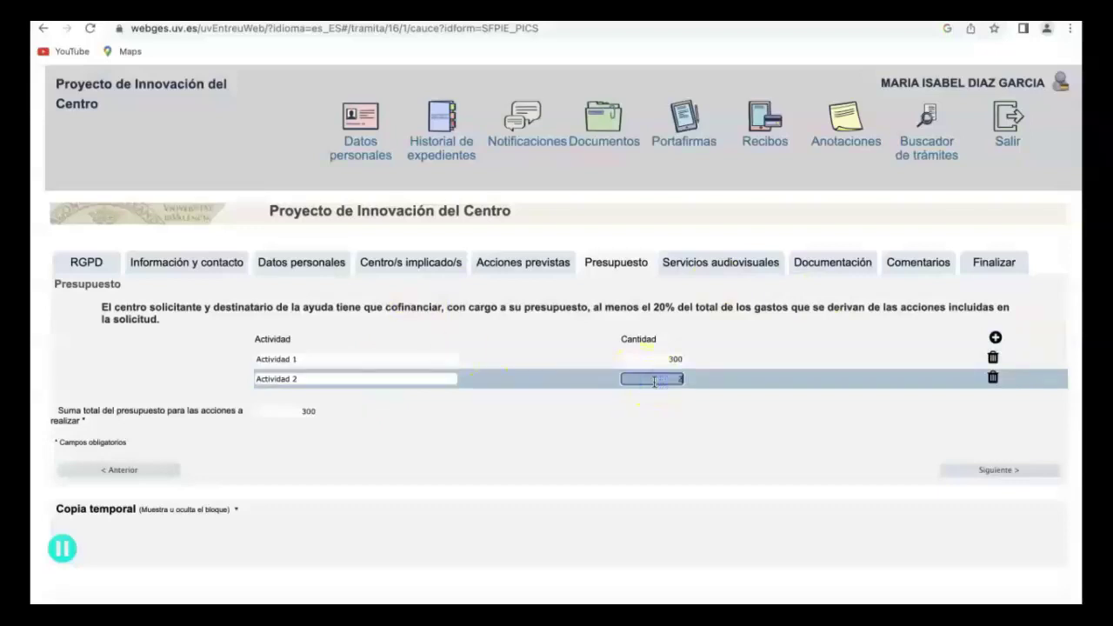
pyautogui.click(676, 435)
pyautogui.click(296, 417)
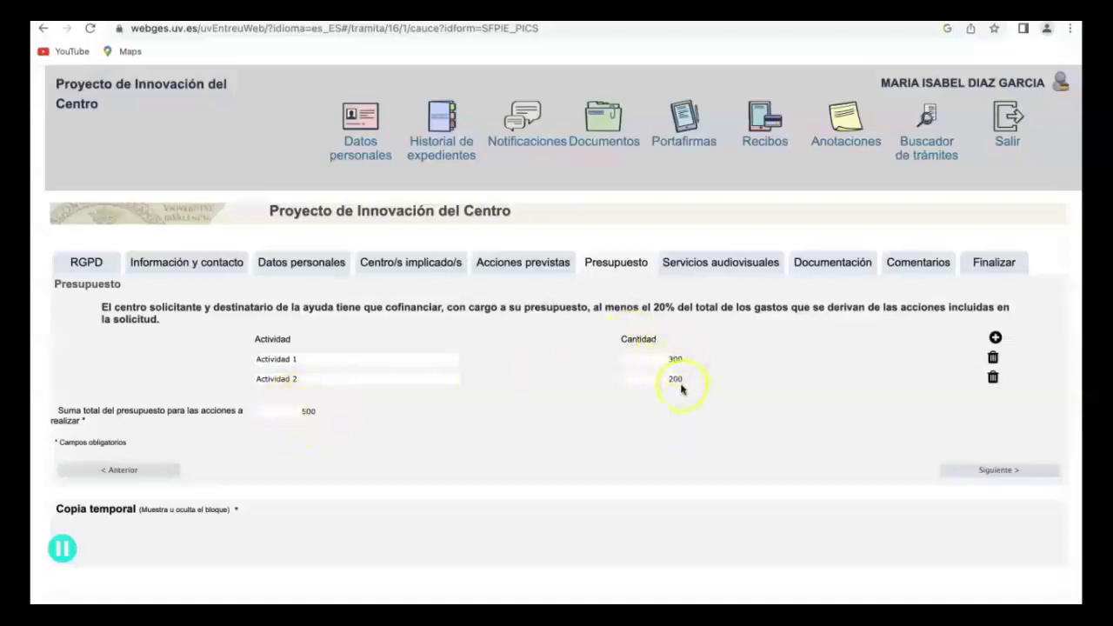
pyautogui.click(996, 340)
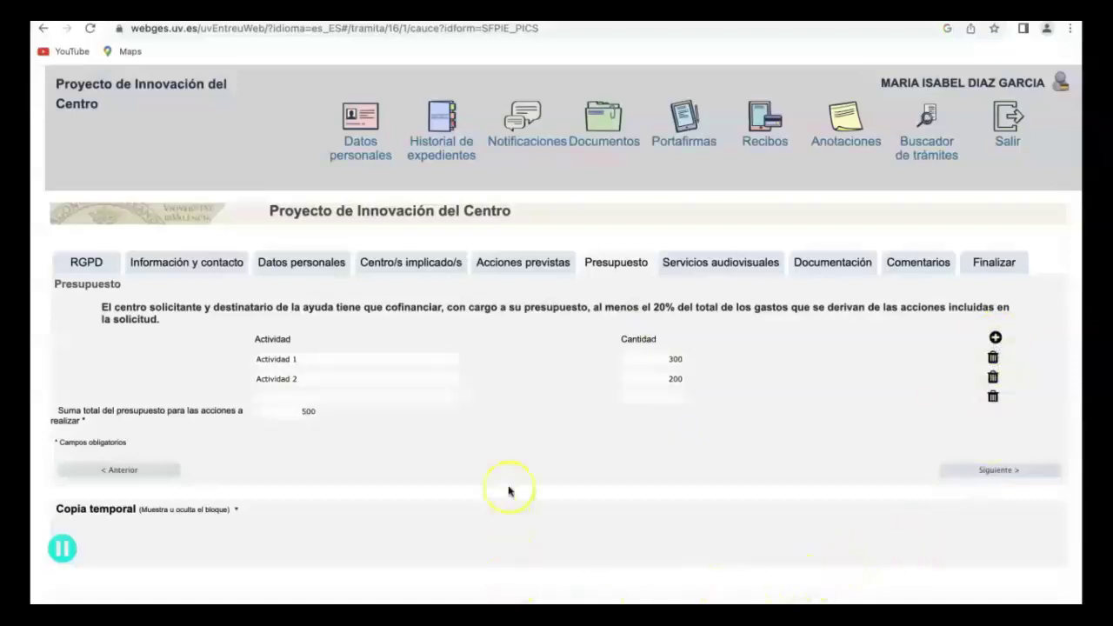
# - Open the Servicios audiovisuales section, compare both answers about requiring technical support, and choose Sí
pyautogui.click(688, 265)
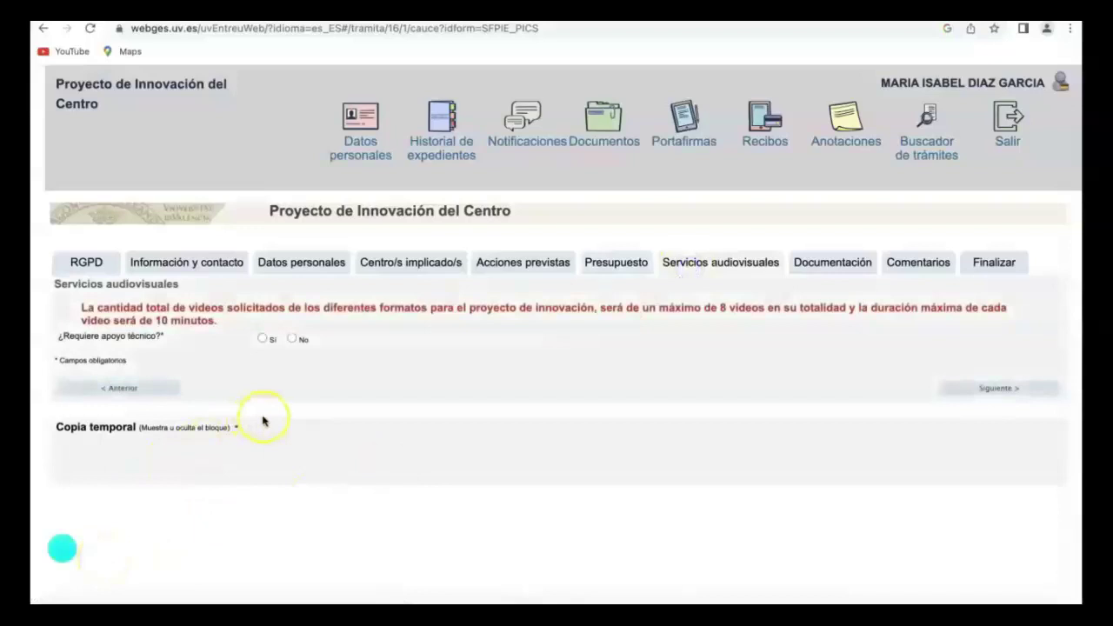
pyautogui.click(263, 340)
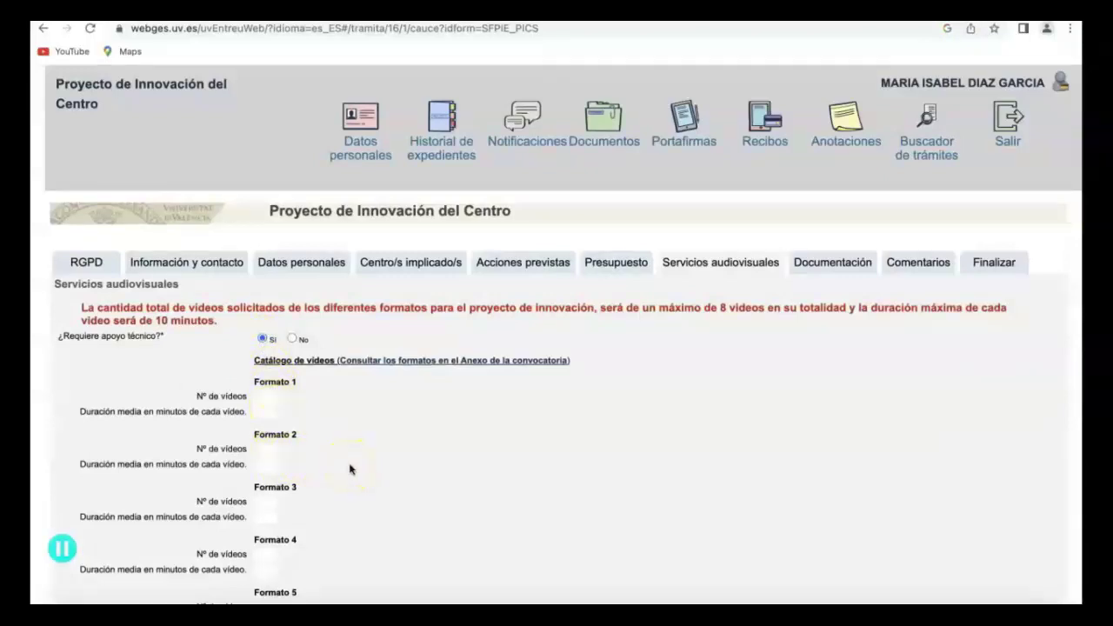
pyautogui.click(291, 340)
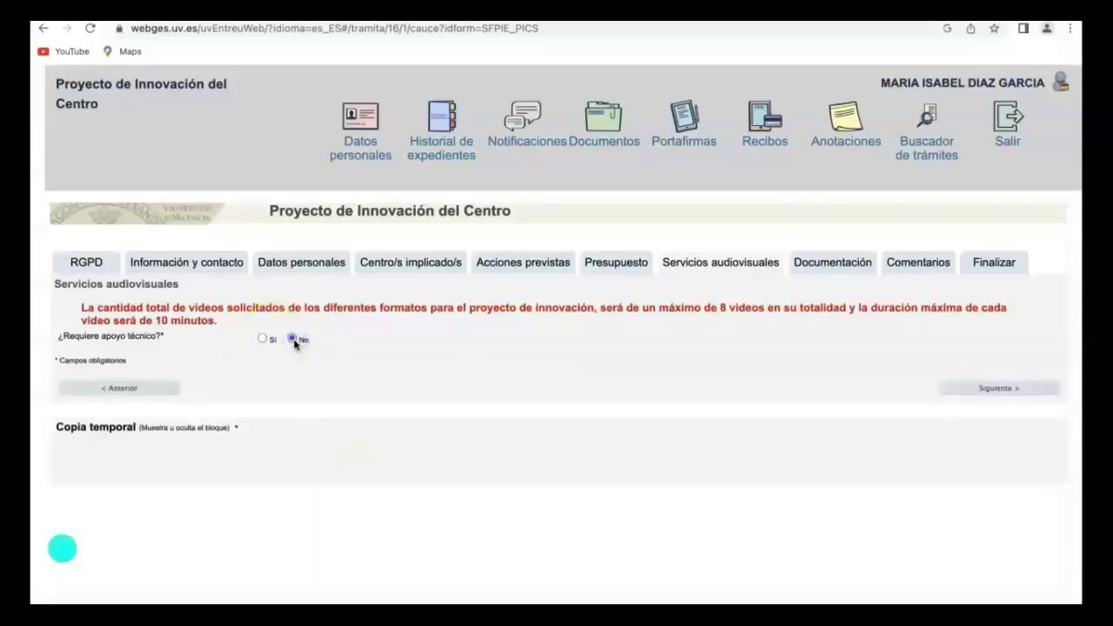
pyautogui.click(262, 340)
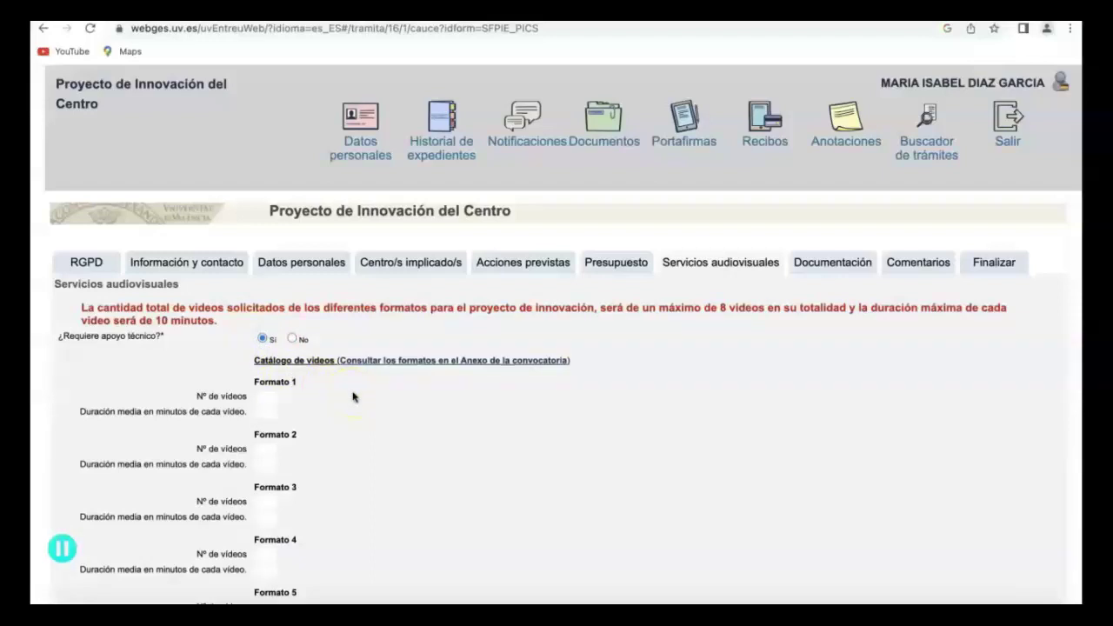
# - Request 3 videos averaging 4 minutes each in Formato 1 and 1 video of 8 minutes in Formato 2
pyautogui.click(263, 398)
pyautogui.write('3')
pyautogui.click(266, 413)
pyautogui.write('5')
pyautogui.click(265, 449)
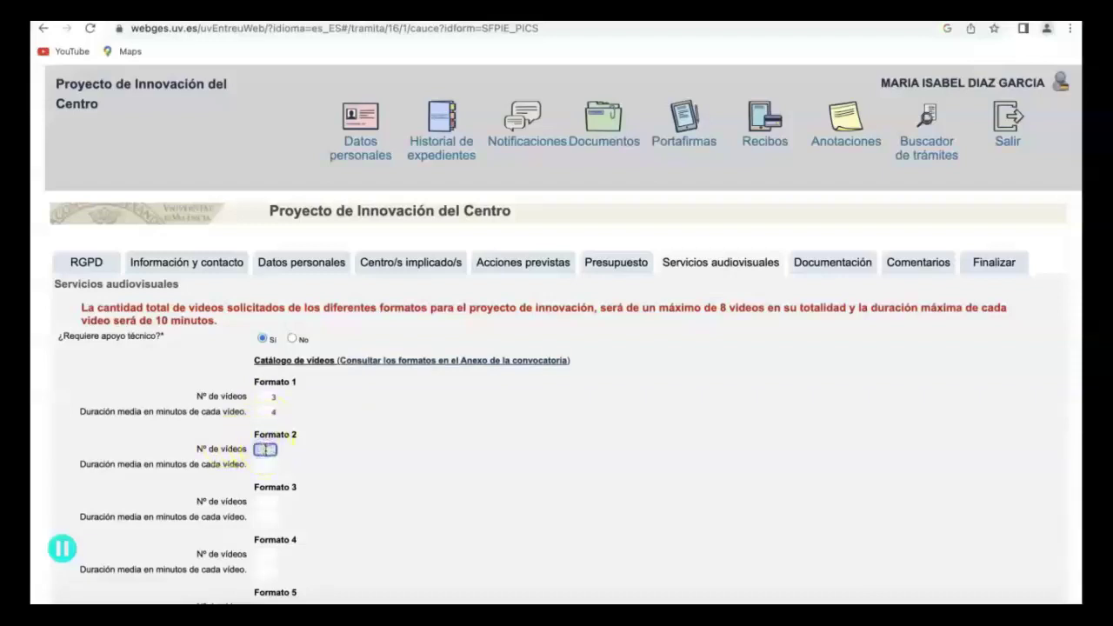
pyautogui.write('1')
pyautogui.click(270, 466)
# - Request 2 videos averaging 6 minutes each in Formato 4, leaving Formato 3 empty
pyautogui.click(265, 503)
pyautogui.click(265, 554)
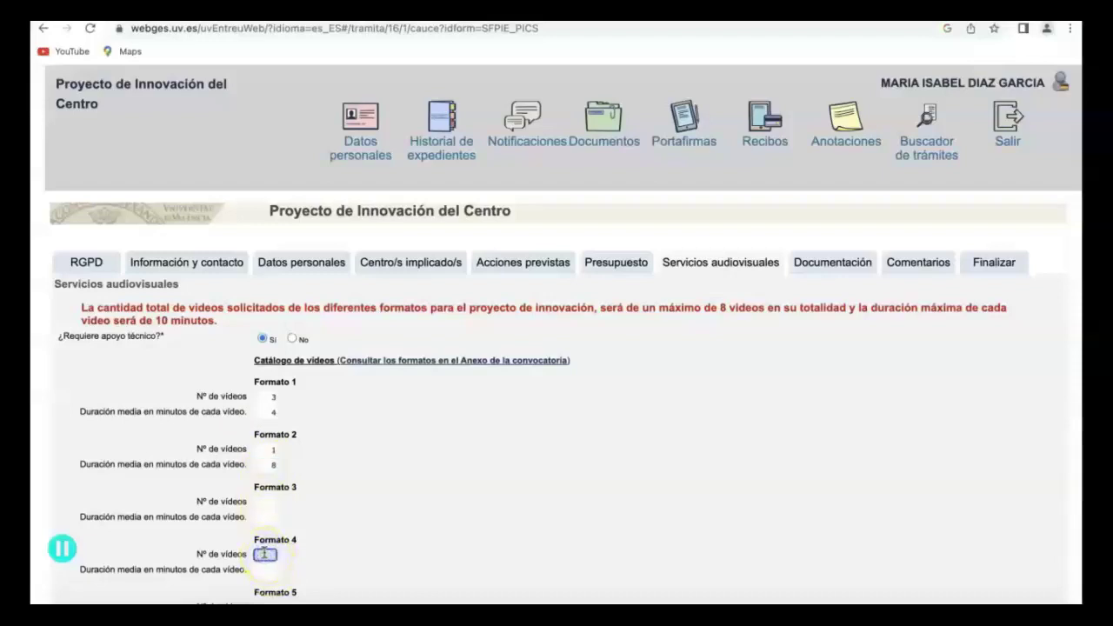
pyautogui.write('2')
pyautogui.click(266, 570)
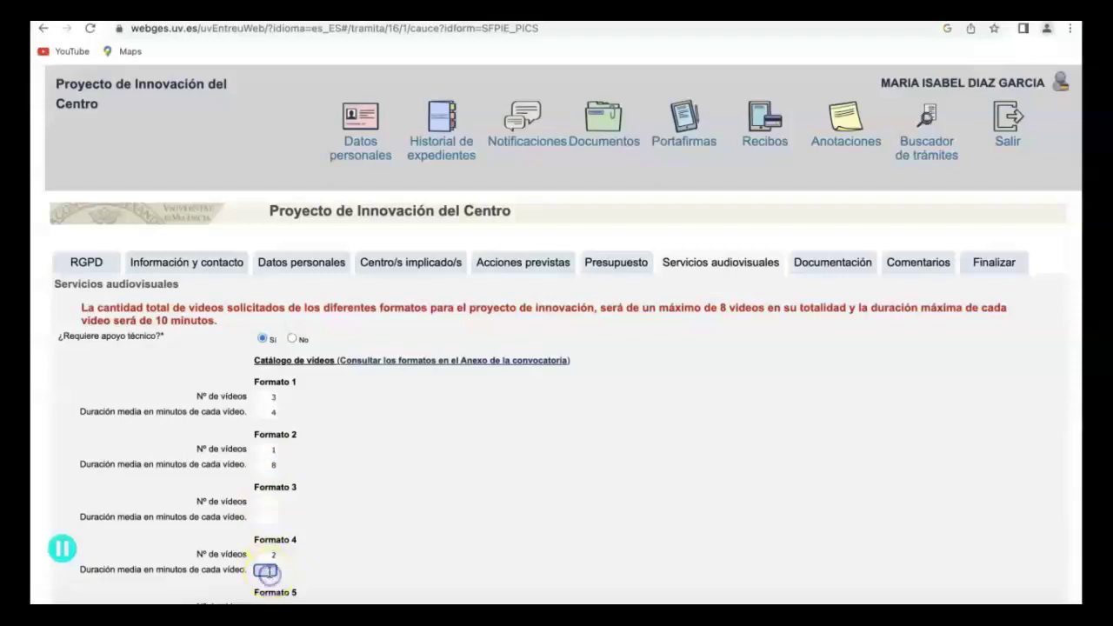
pyautogui.write('1')
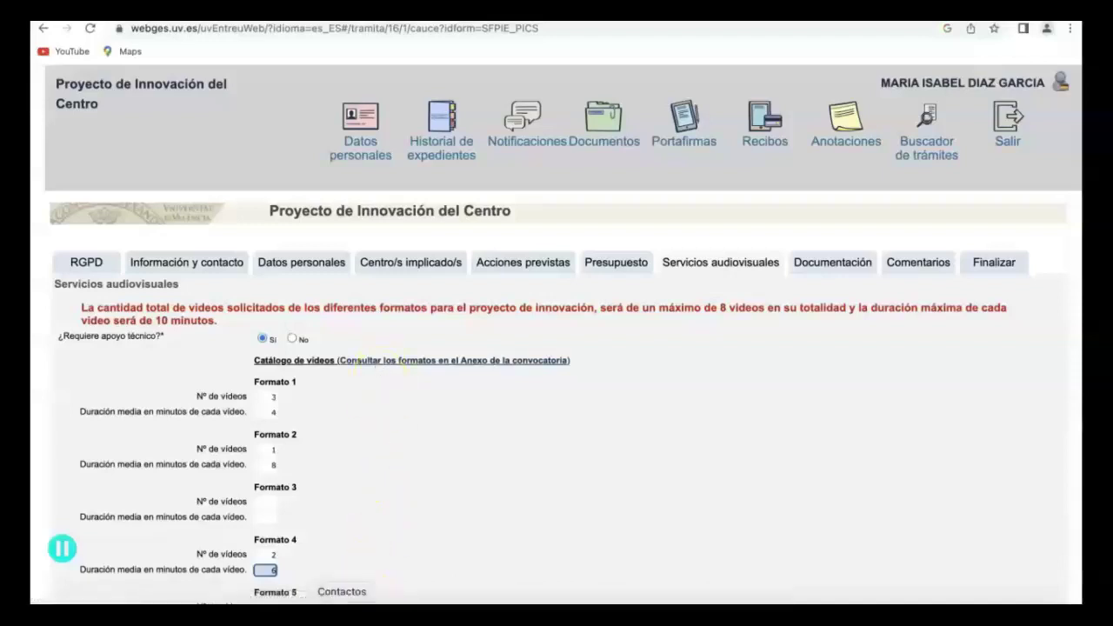
pyautogui.click(859, 361)
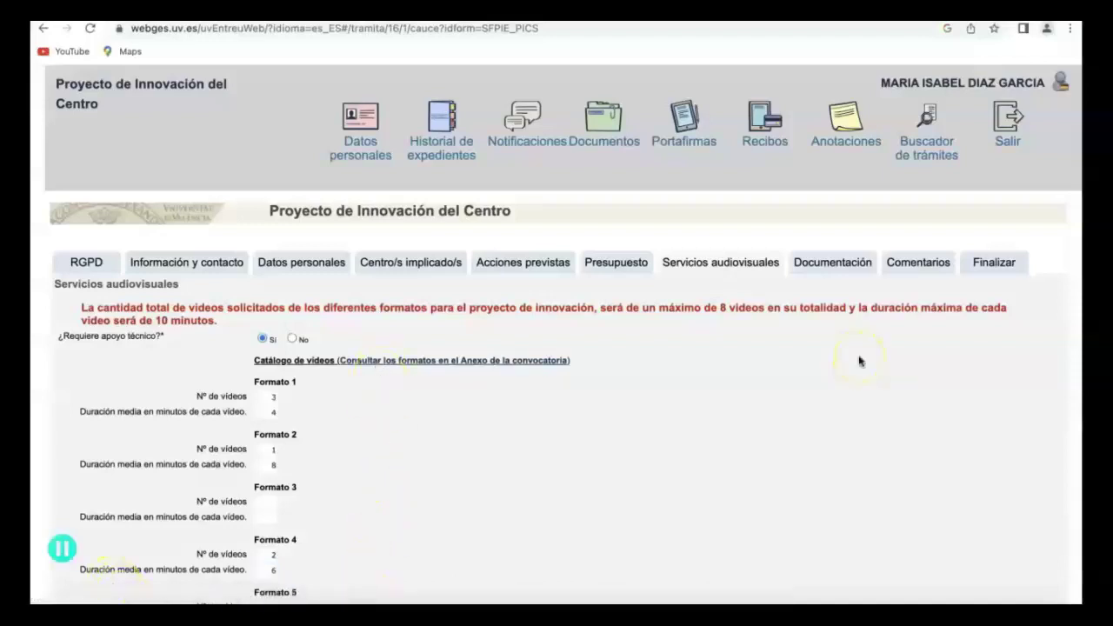
# - Open the Documentación section and try to attach the DACI file from the Escritorio folder as the DACI document
pyautogui.click(827, 265)
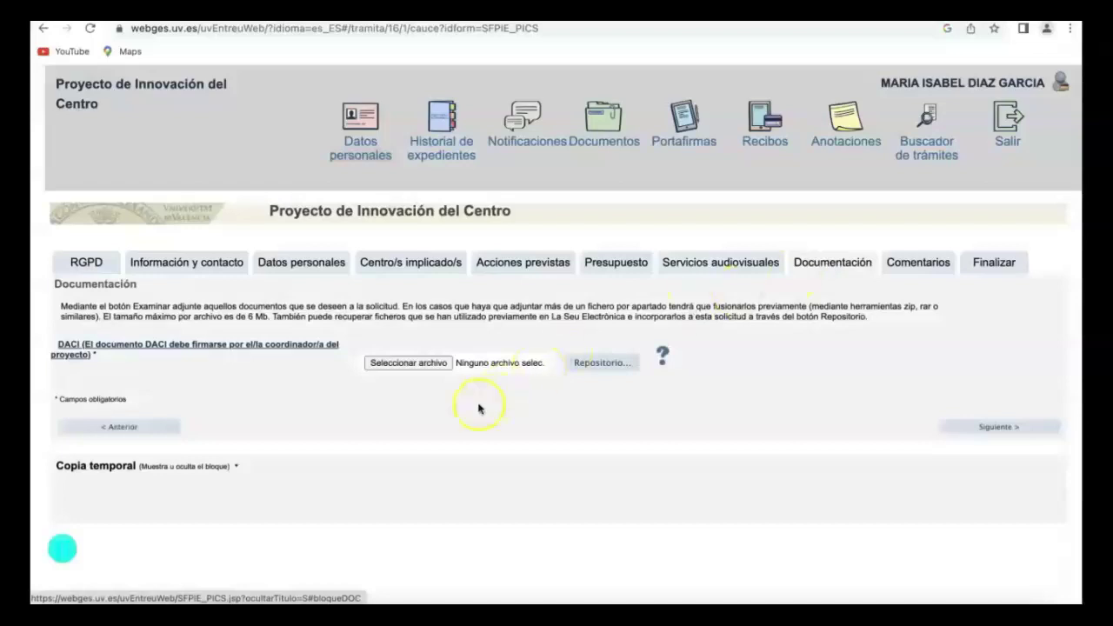
pyautogui.click(411, 363)
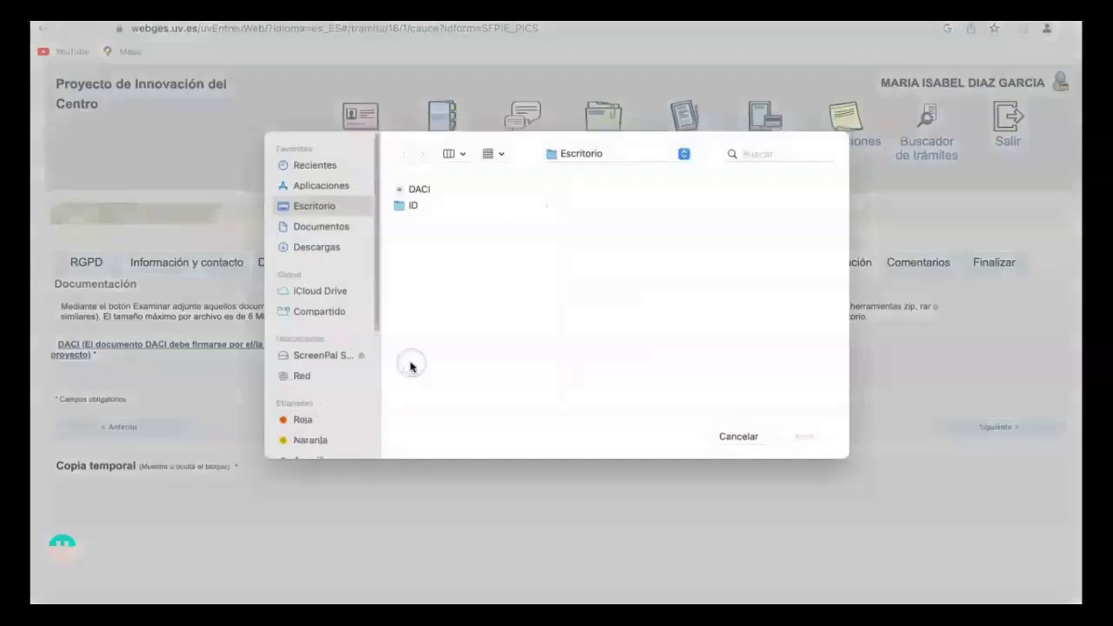
pyautogui.click(427, 190)
pyautogui.click(798, 438)
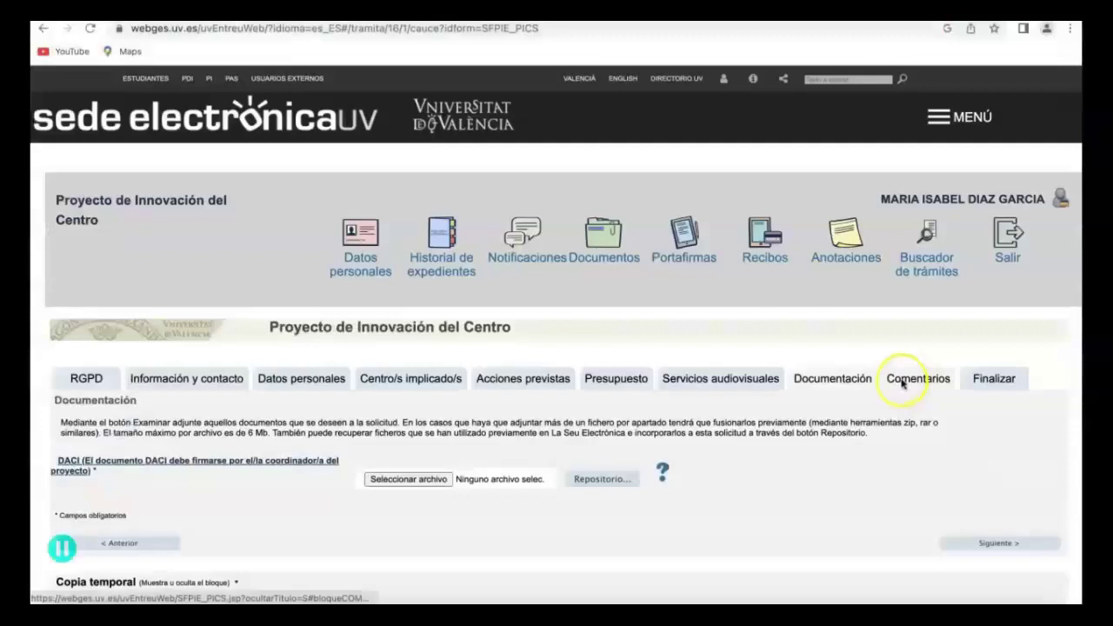
# - Open the Comentarios section and place the cursor in the comment box
pyautogui.click(903, 381)
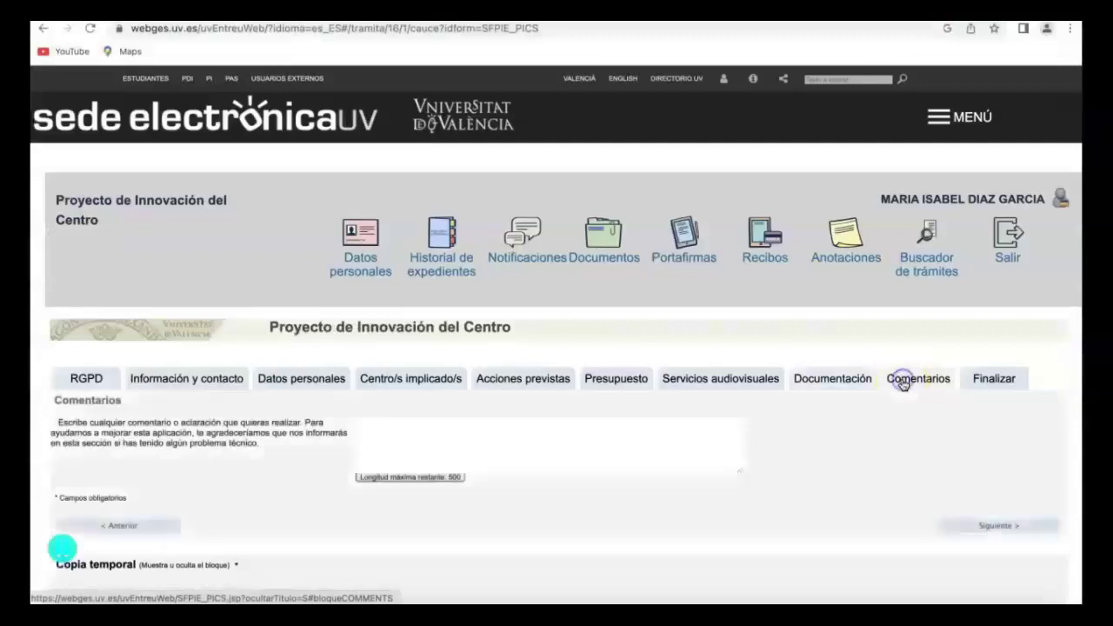
pyautogui.click(594, 427)
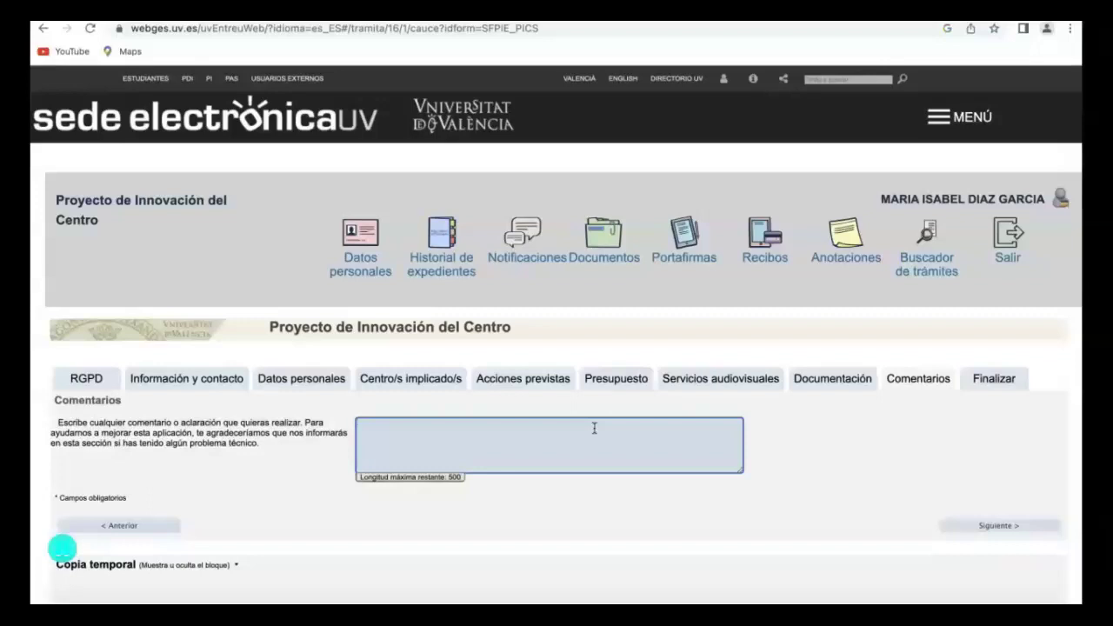
pyautogui.click(594, 428)
# - Open the Finalizar section and compare the fields for accepting and declining telematic notifications, ending with Sí selected
pyautogui.click(982, 394)
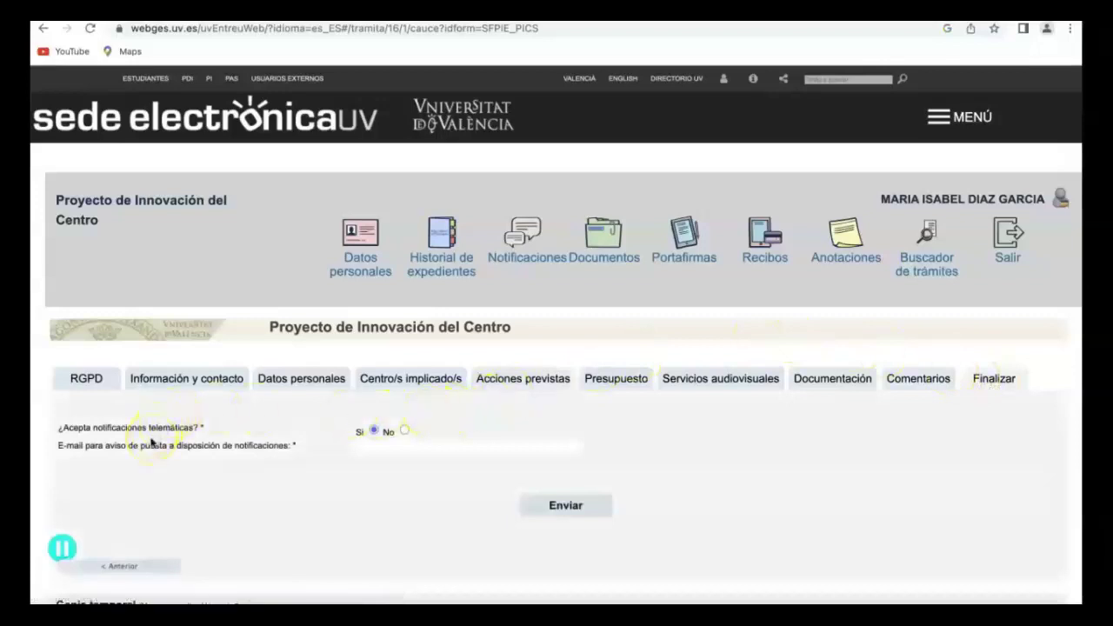
pyautogui.click(372, 446)
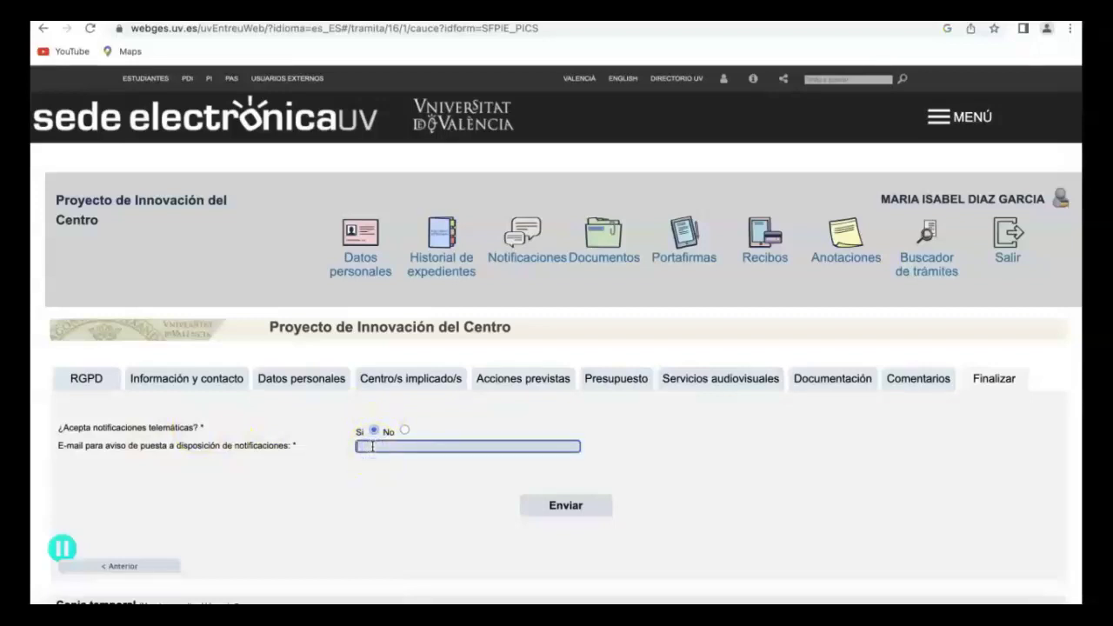
pyautogui.click(404, 430)
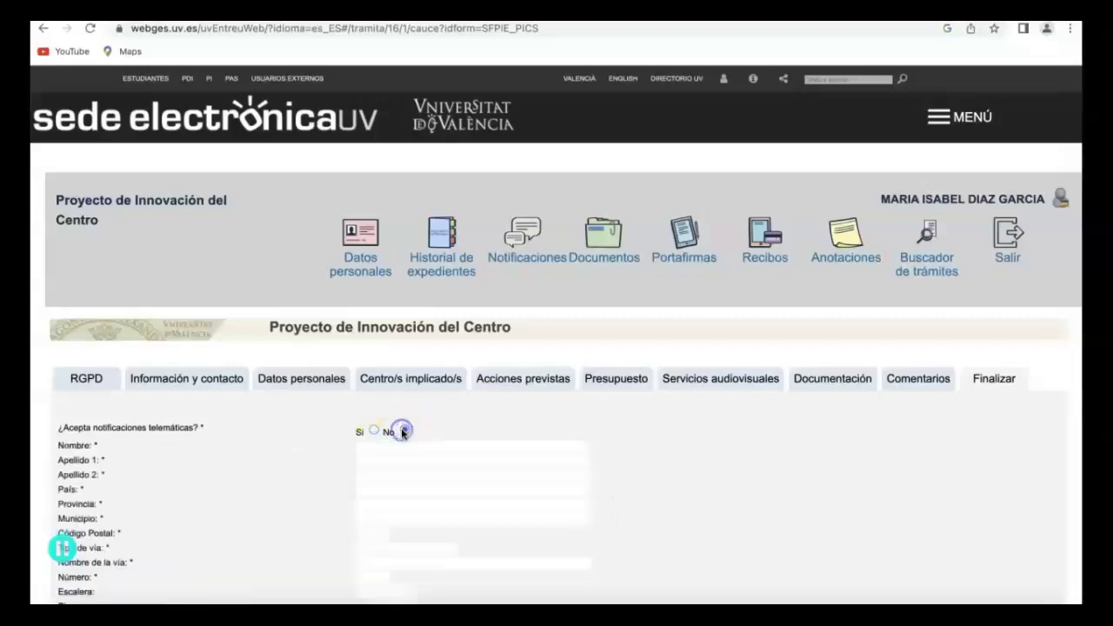
pyautogui.press('Left')
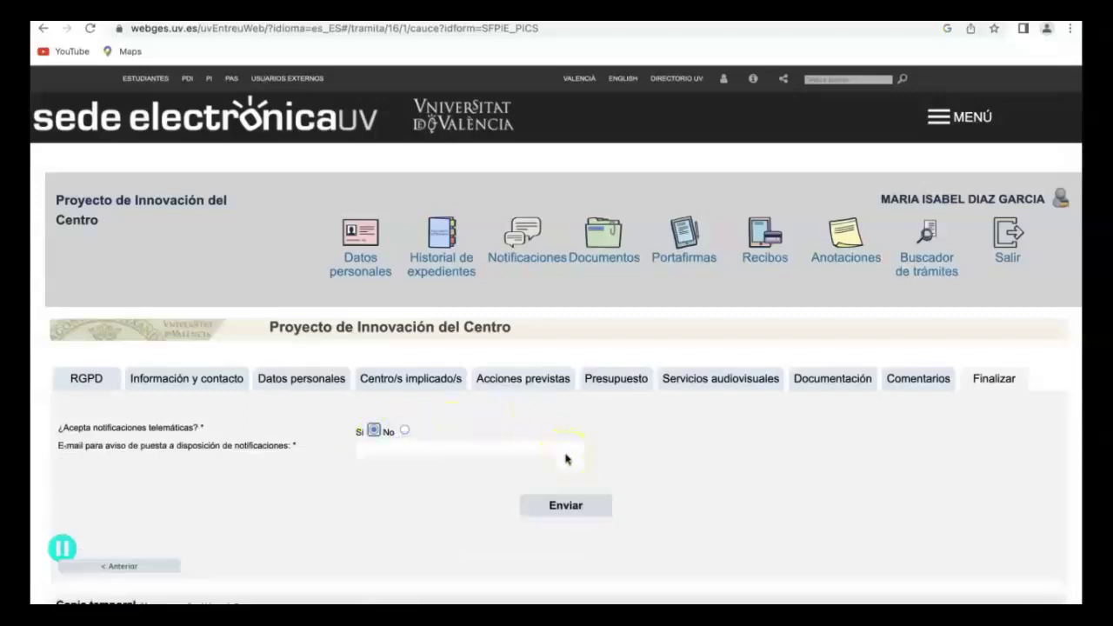
pyautogui.click(404, 430)
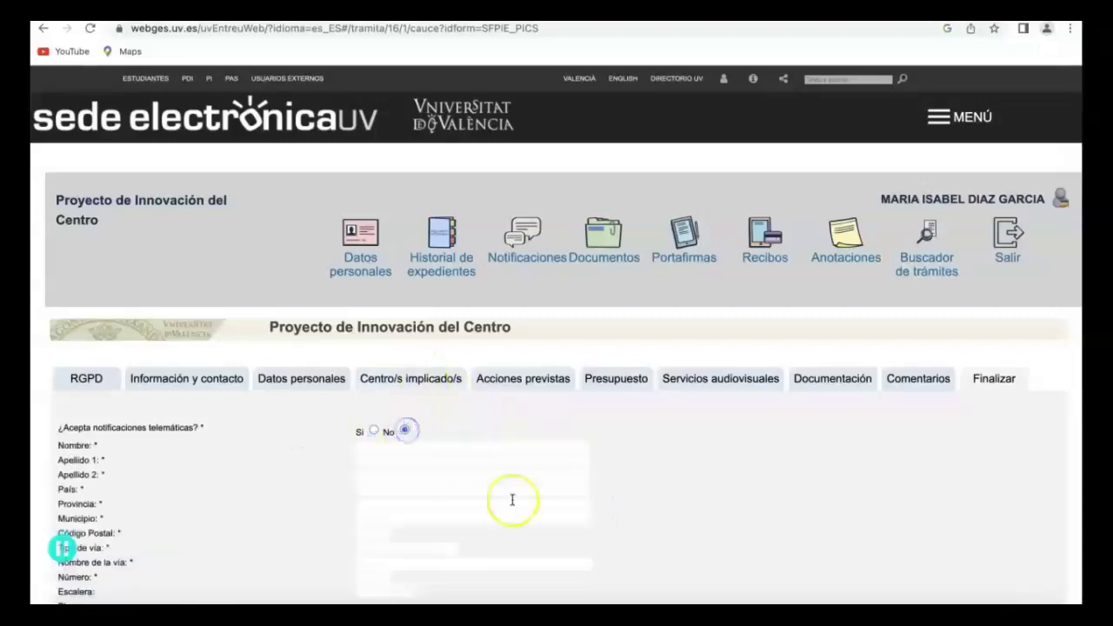
pyautogui.click(370, 432)
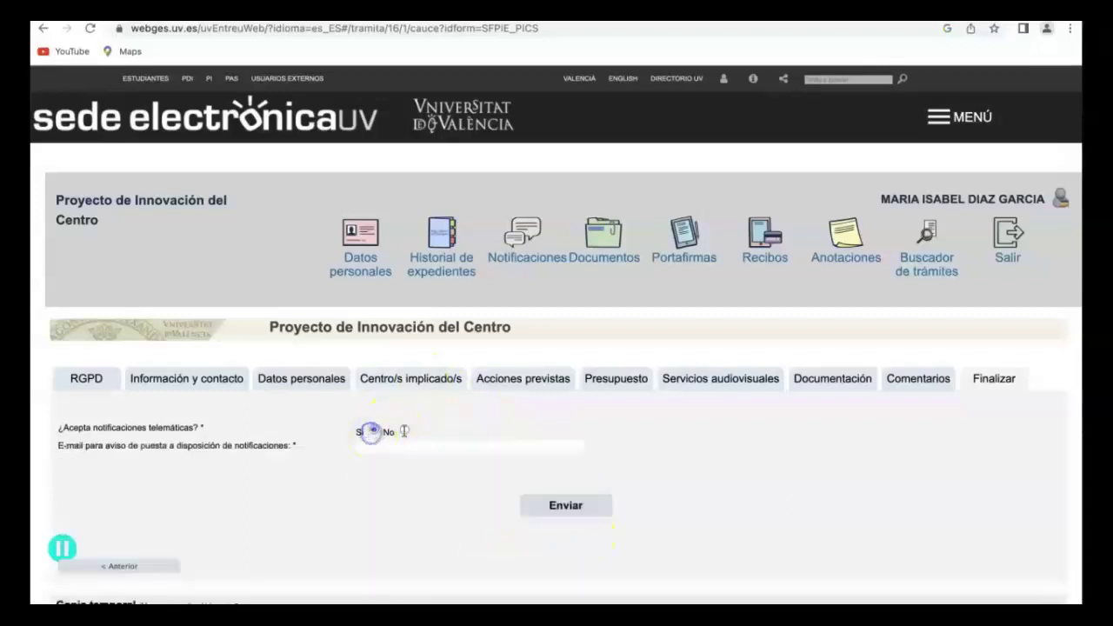